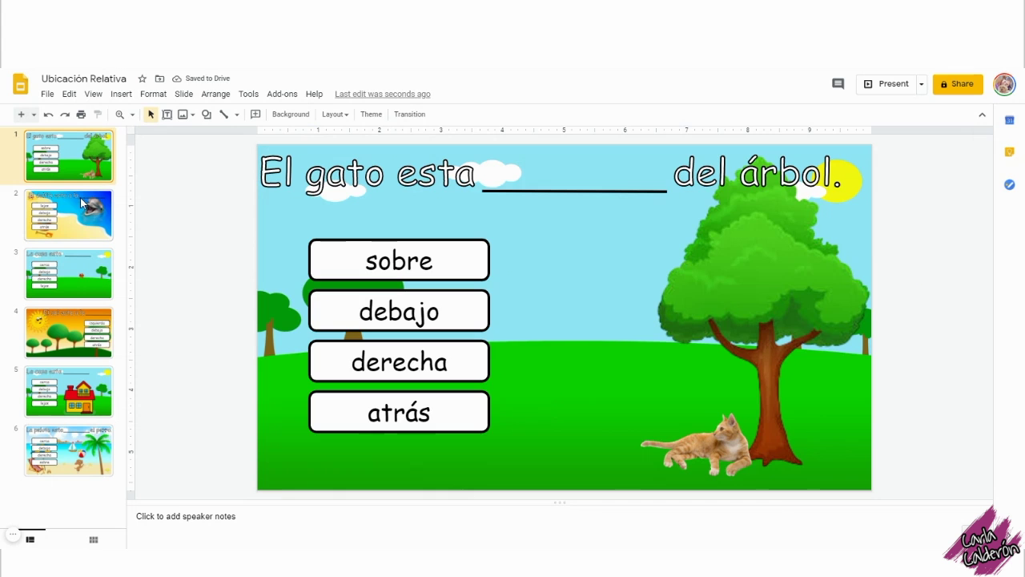
Step: Browse slides 2–6 (dolphin, sun and trees, house, beach), then return to the cat and tree slide
{"action": "left_click", "coordinate": [71, 224]}
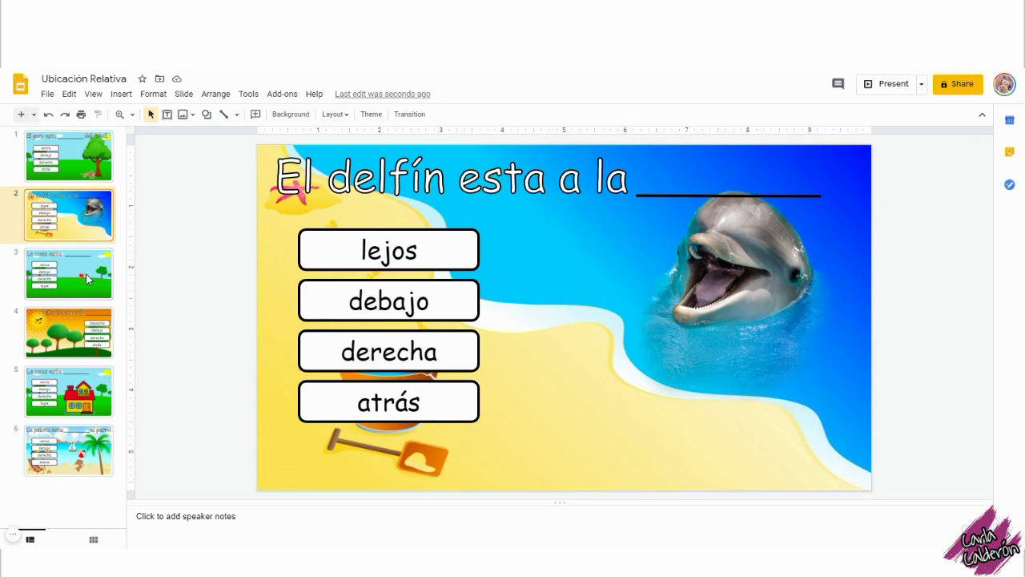
{"action": "left_click", "coordinate": [86, 273]}
{"action": "left_click", "coordinate": [76, 336]}
{"action": "left_click", "coordinate": [78, 409]}
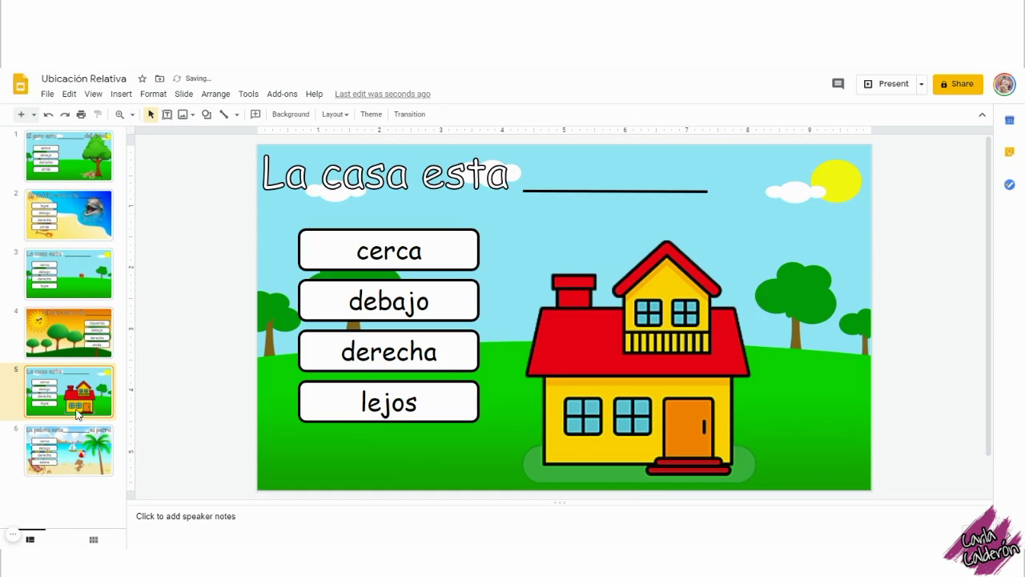
{"action": "left_click", "coordinate": [81, 464]}
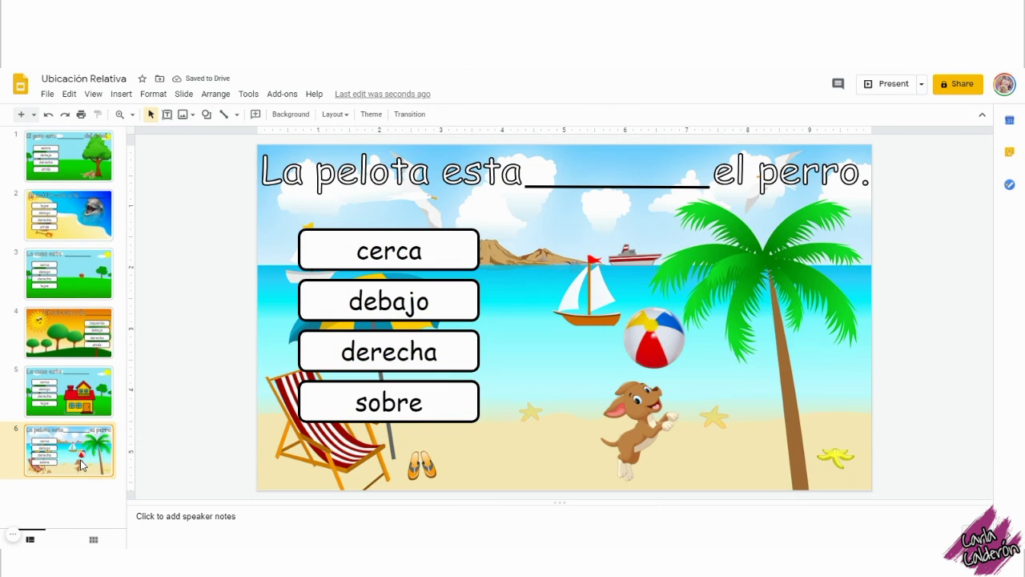
{"action": "left_click", "coordinate": [73, 160]}
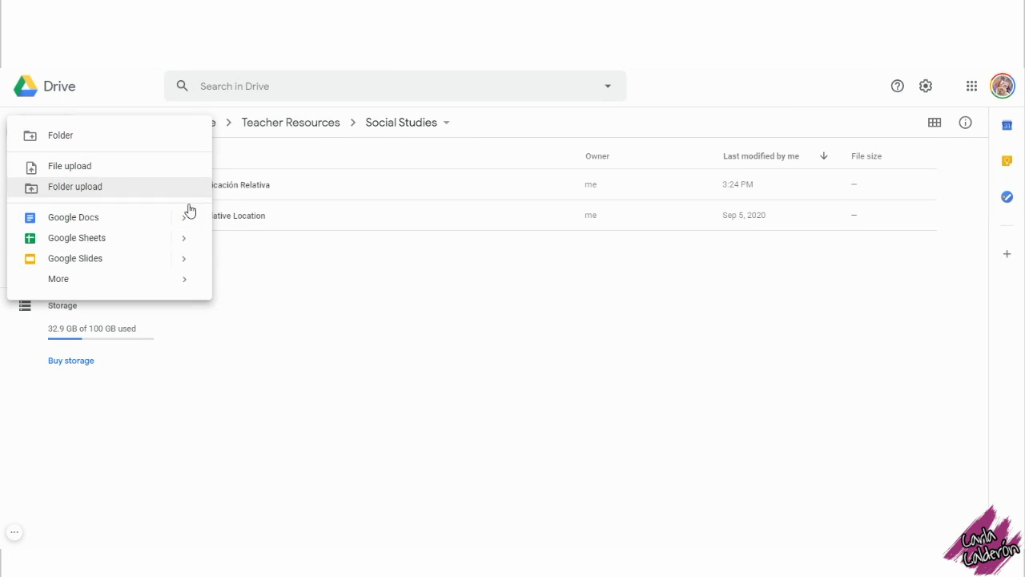
Step: Create a new blank Google Drawing and select the four word boxes on the cat slide
{"action": "mouse_move", "coordinate": [167, 288]}
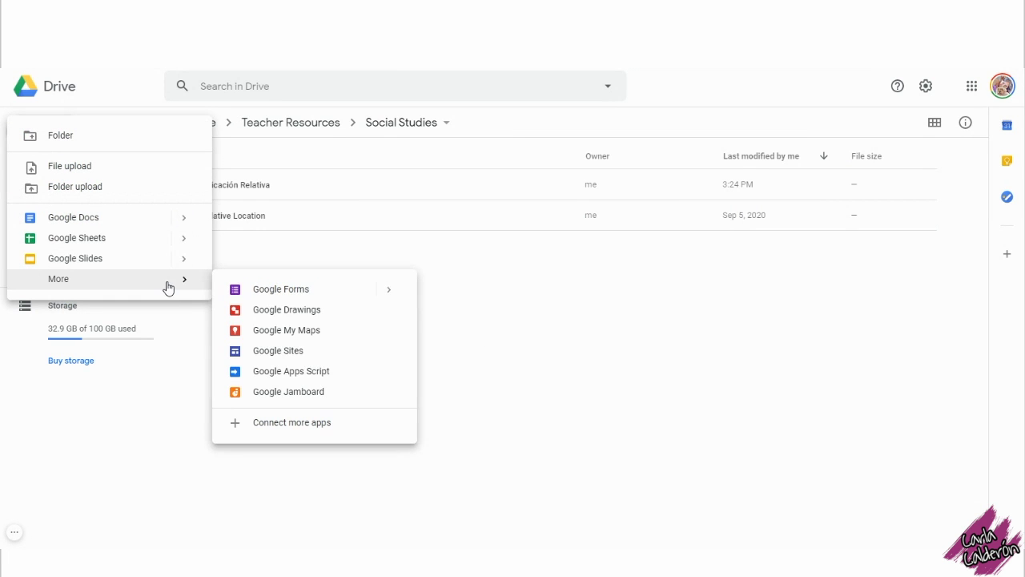
{"action": "left_click", "coordinate": [291, 310]}
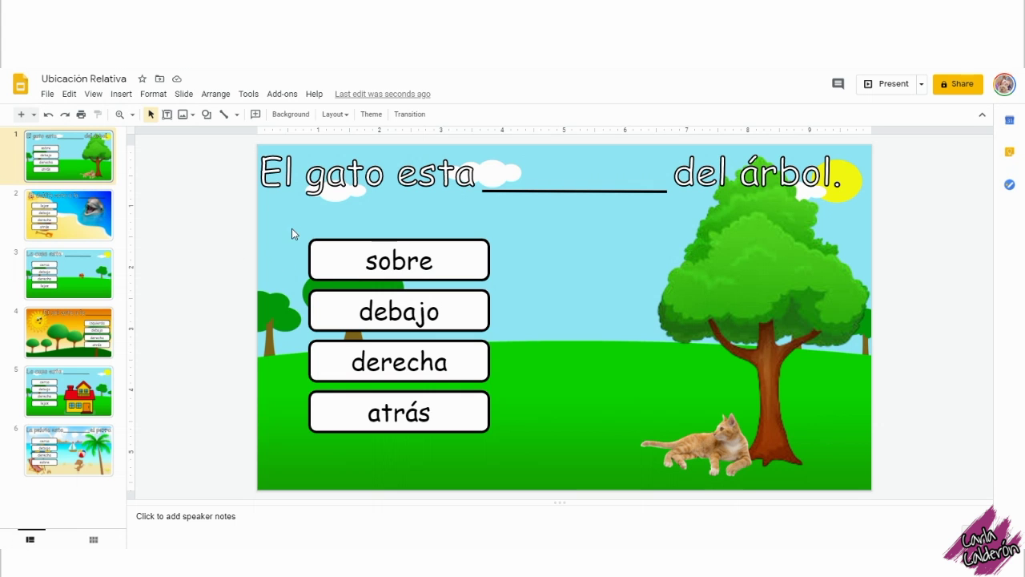
{"action": "left_click_drag", "start_coordinate": [294, 227], "coordinate": [353, 432]}
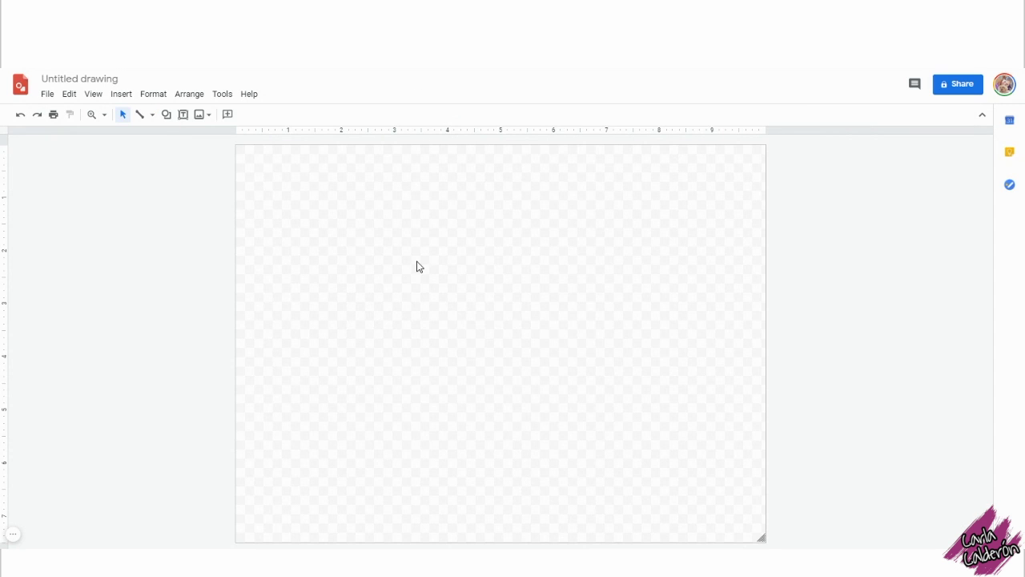
Step: Paste the four word boxes into the drawing and stack debajo, derecha and atrás in the left margin
{"action": "right_click", "coordinate": [419, 265]}
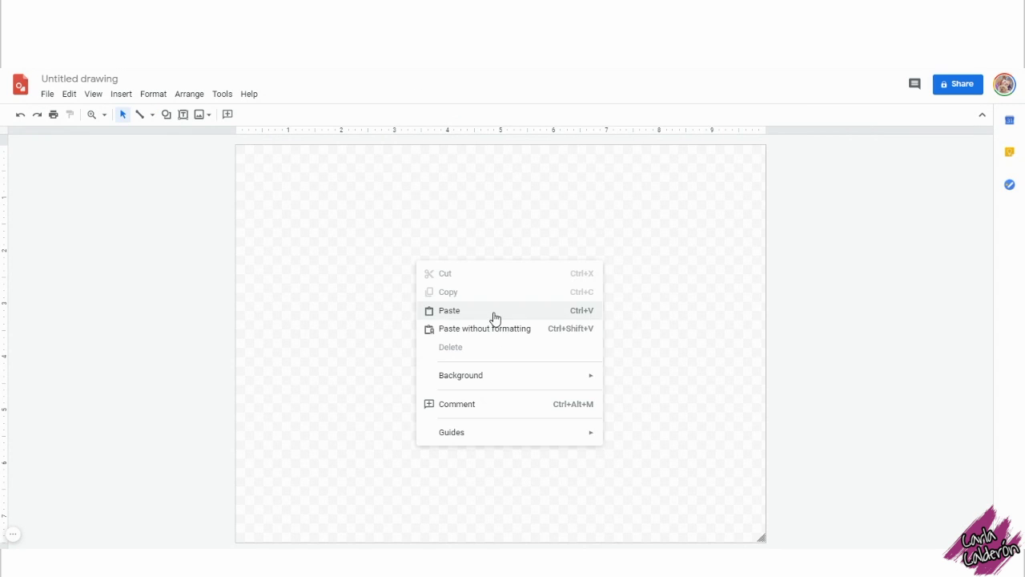
{"action": "left_click", "coordinate": [491, 312]}
{"action": "left_click", "coordinate": [491, 318]}
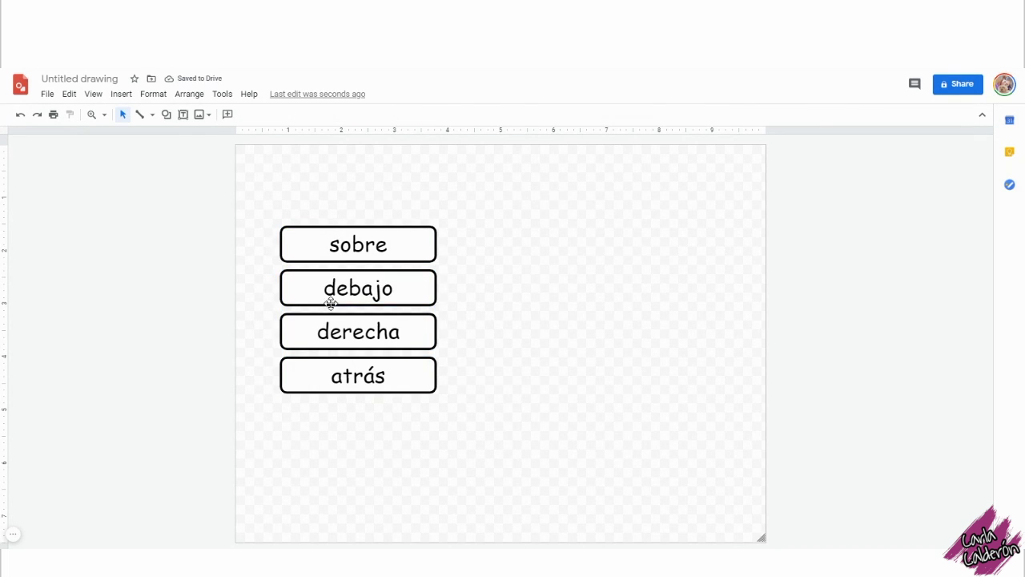
{"action": "left_click_drag", "start_coordinate": [329, 298], "coordinate": [93, 254]}
{"action": "left_click_drag", "start_coordinate": [419, 329], "coordinate": [210, 294]}
{"action": "left_click_drag", "start_coordinate": [297, 375], "coordinate": [79, 333]}
Step: Remove the atrás box from the drawing
{"action": "left_click", "coordinate": [201, 413]}
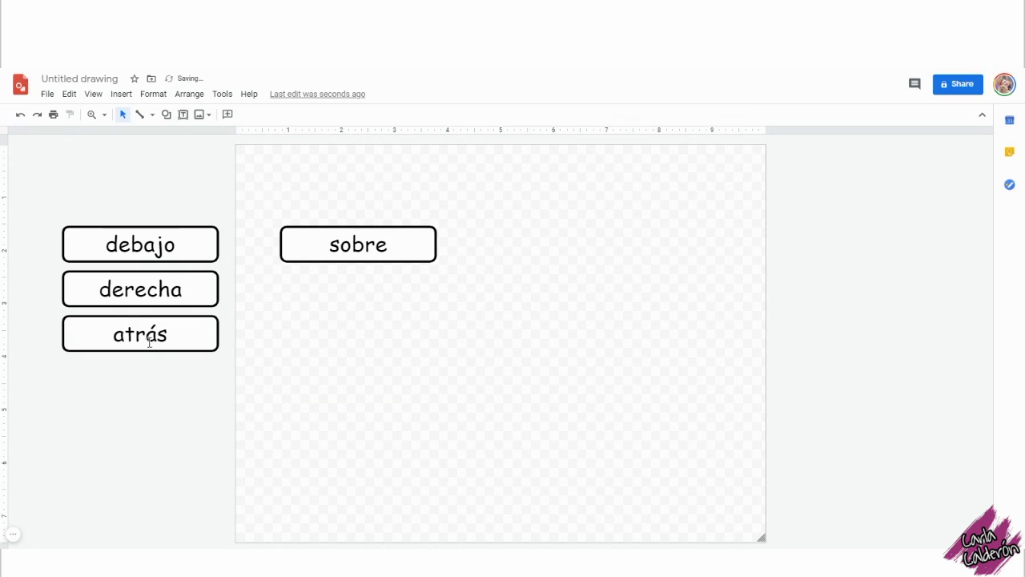
{"action": "left_click", "coordinate": [199, 332]}
{"action": "key", "text": "Delete"}
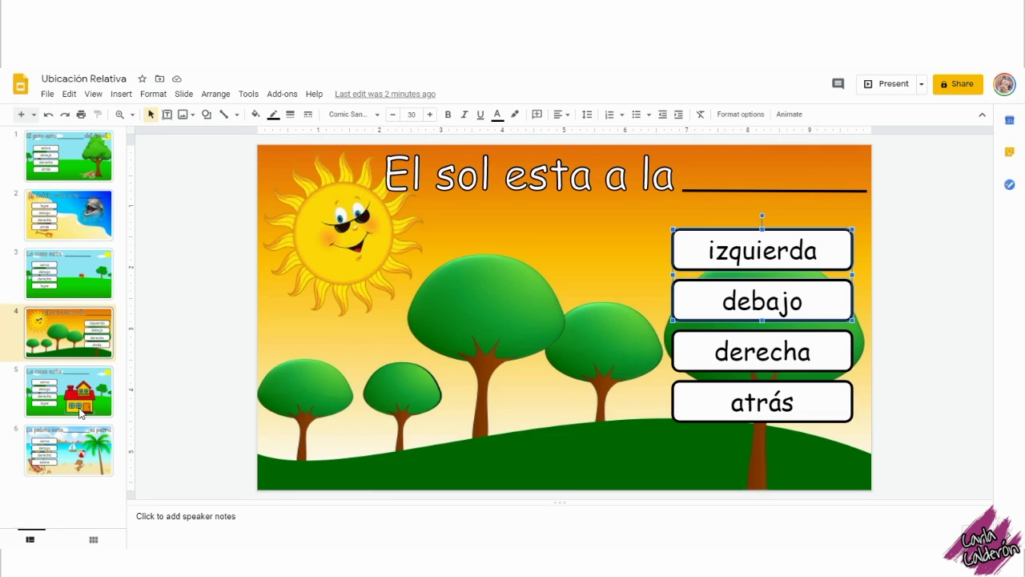
Step: Paste cerca from the house slide and line lejos up below izquierda in the left column
{"action": "left_click", "coordinate": [80, 410]}
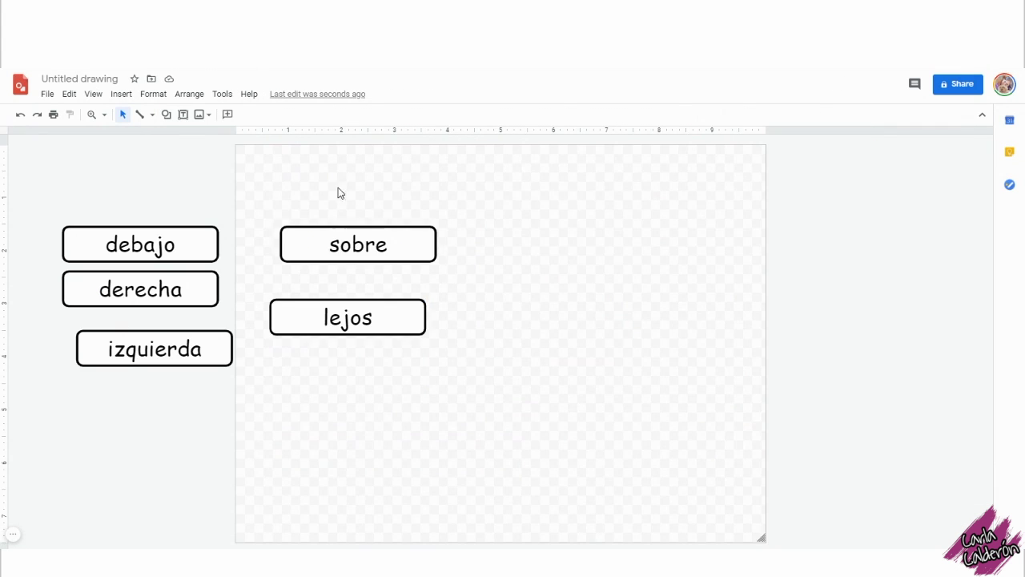
{"action": "key", "text": "ctrl+v"}
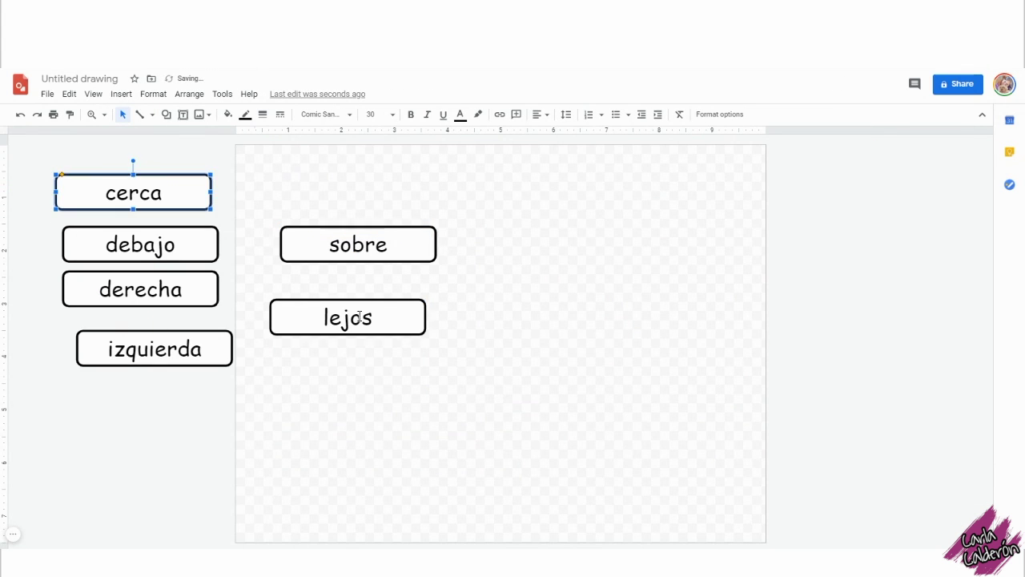
{"action": "left_click_drag", "start_coordinate": [359, 317], "coordinate": [162, 404]}
Step: Move sobre to the page's top-left corner and shrink the page around it
{"action": "left_click", "coordinate": [425, 241]}
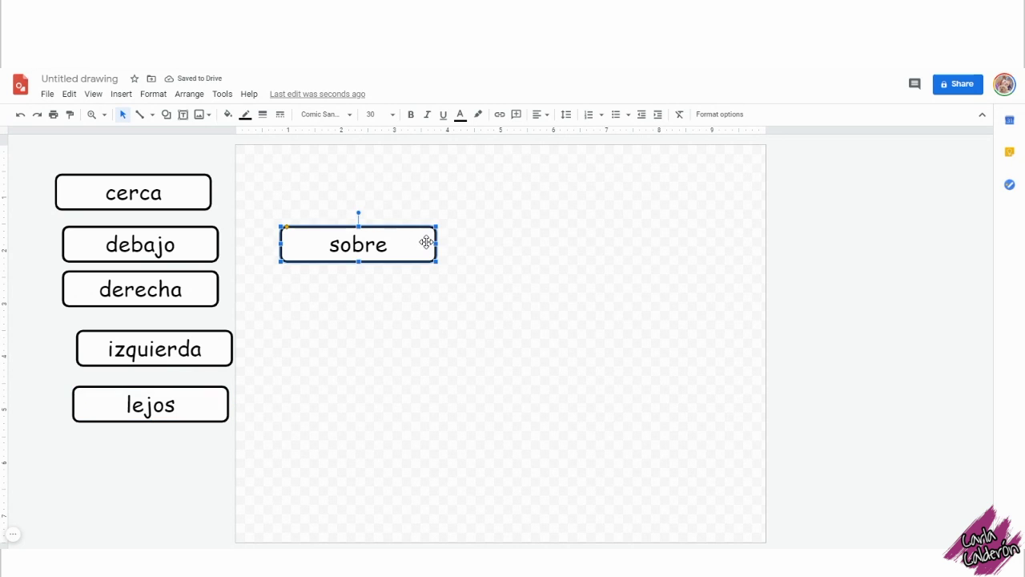
{"action": "left_click_drag", "start_coordinate": [426, 242], "coordinate": [386, 166]}
{"action": "left_click", "coordinate": [779, 530]}
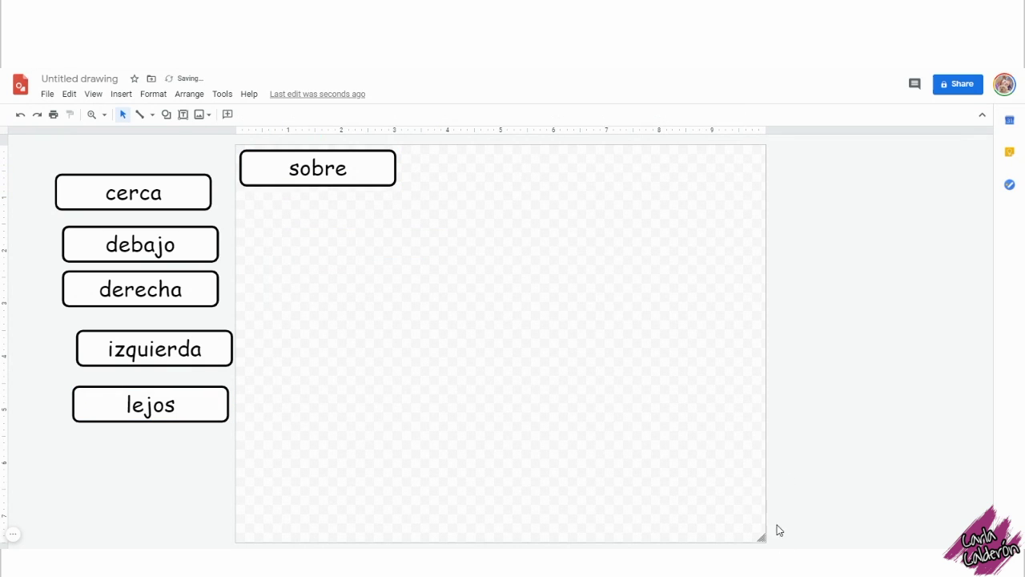
{"action": "left_click_drag", "start_coordinate": [762, 537], "coordinate": [402, 191]}
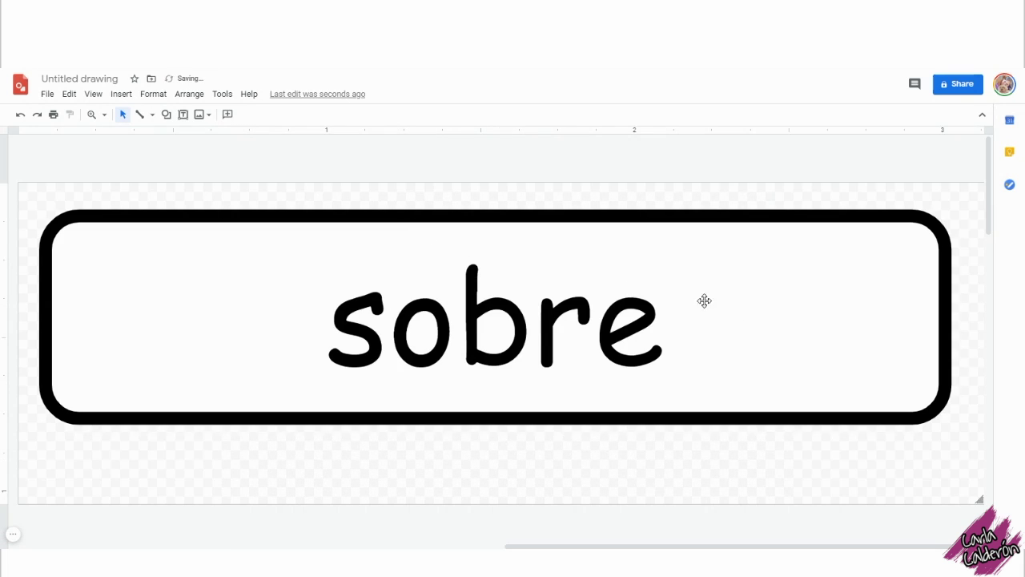
{"action": "left_click_drag", "start_coordinate": [979, 502], "coordinate": [971, 480]}
Step: Zoom to 50% and fit the sobre box exactly inside the page
{"action": "left_click", "coordinate": [105, 115]}
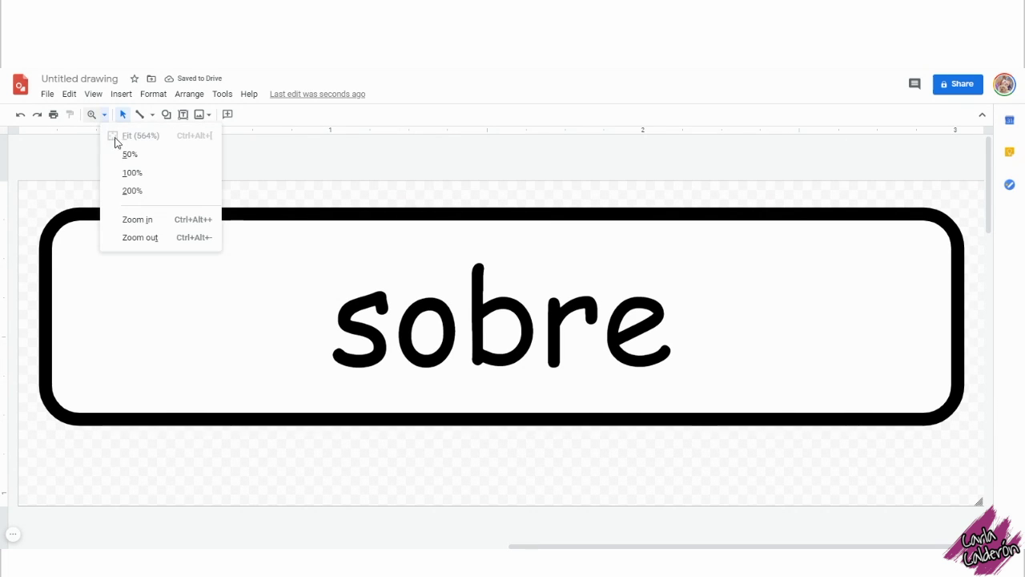
{"action": "left_click", "coordinate": [128, 153]}
{"action": "left_click", "coordinate": [516, 343]}
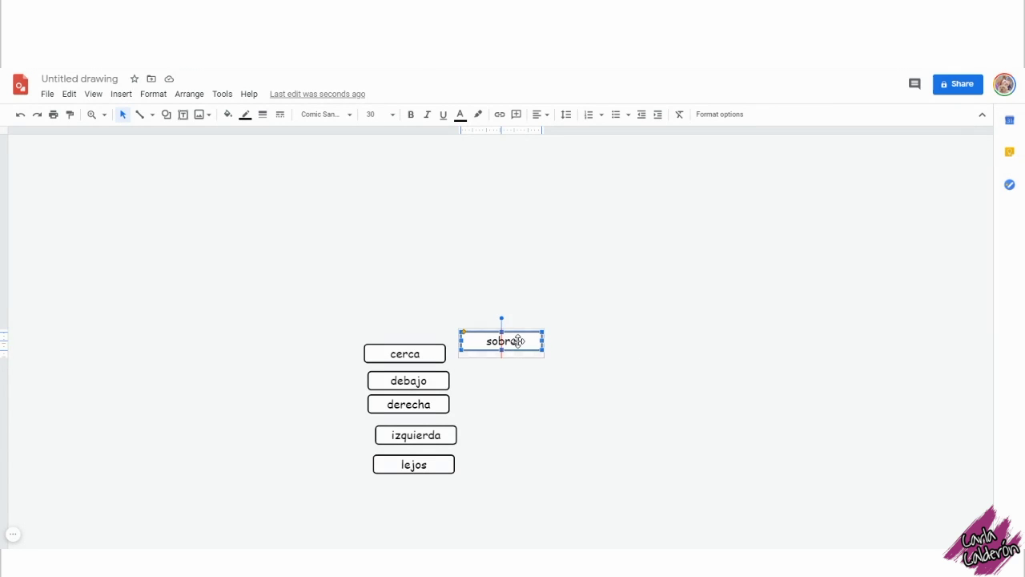
{"action": "left_click_drag", "start_coordinate": [518, 341], "coordinate": [518, 342]}
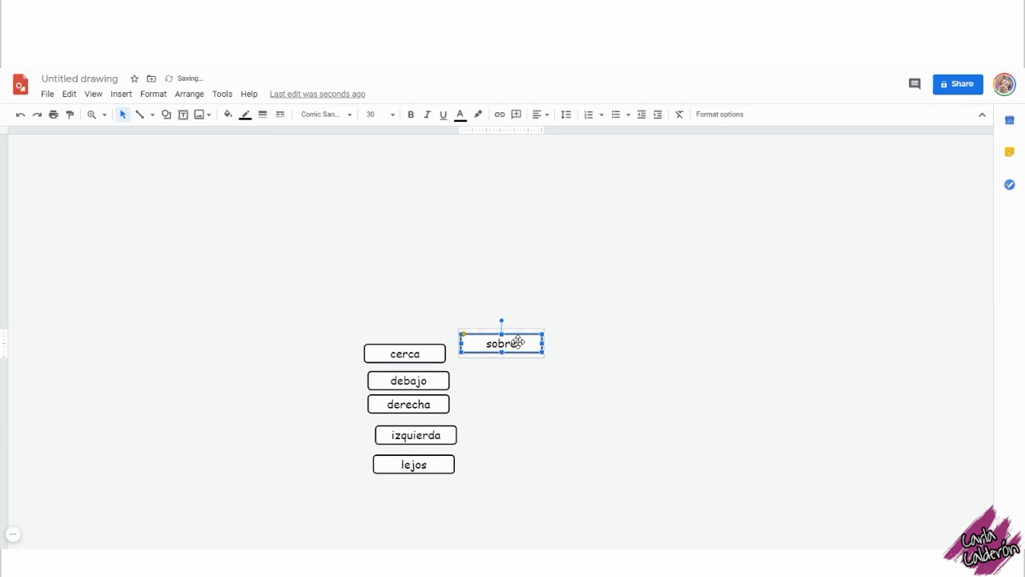
{"action": "left_click", "coordinate": [620, 353]}
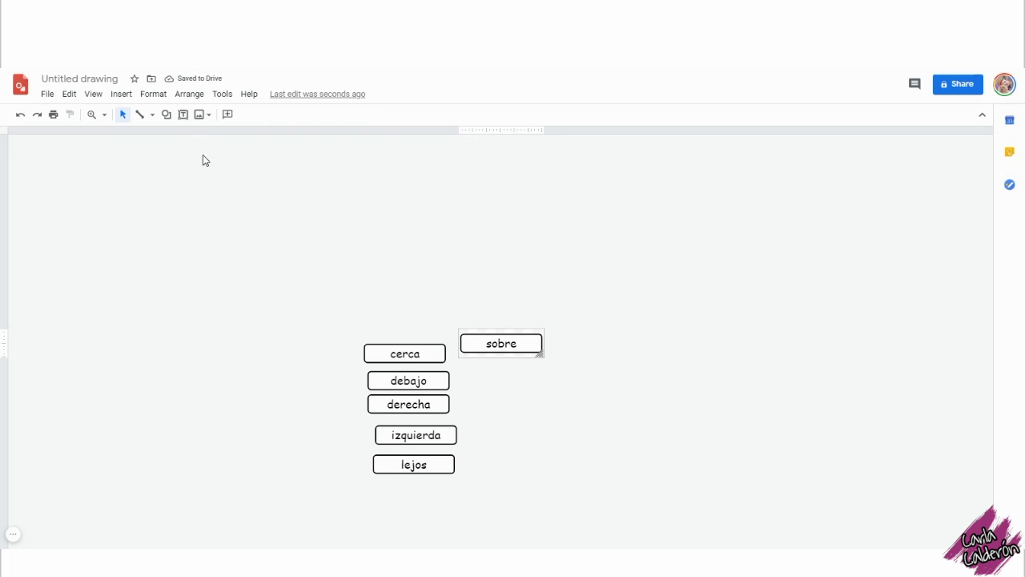
{"action": "left_click", "coordinate": [84, 80]}
Step: Name the drawing 'sobre' and download it as a PNG image
{"action": "type", "text": "sobre"}
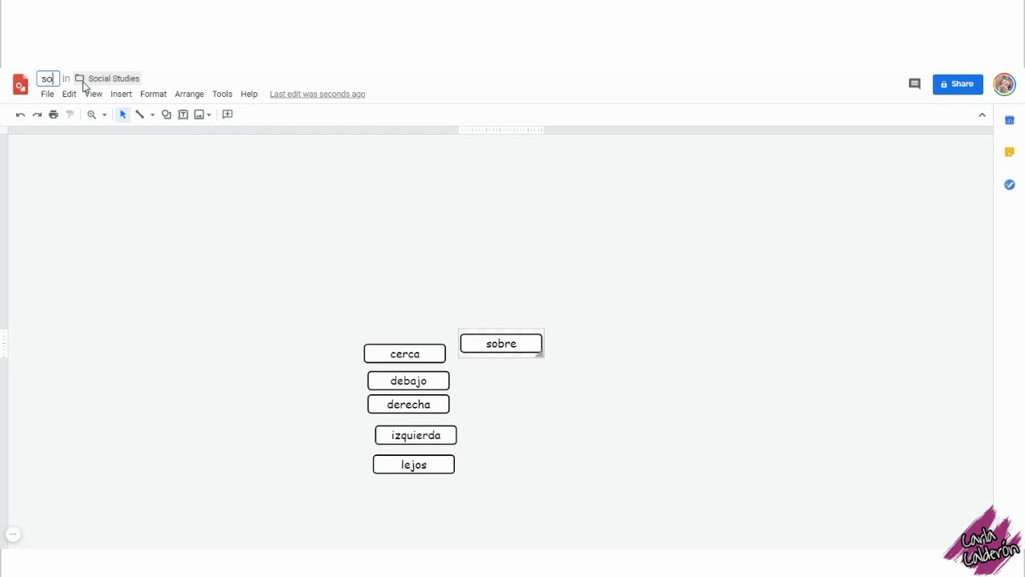
{"action": "left_click", "coordinate": [147, 276]}
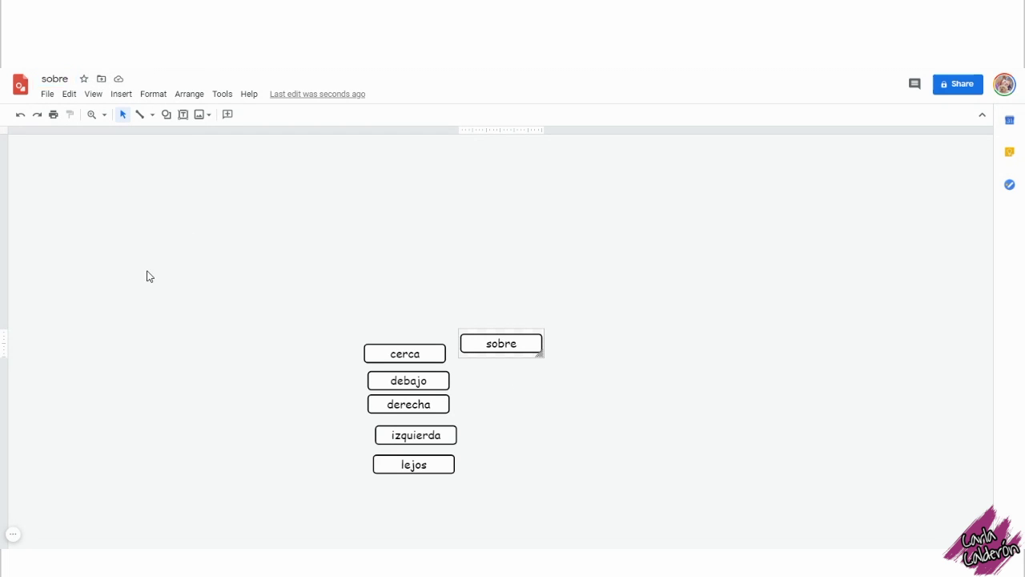
{"action": "left_click", "coordinate": [47, 93]}
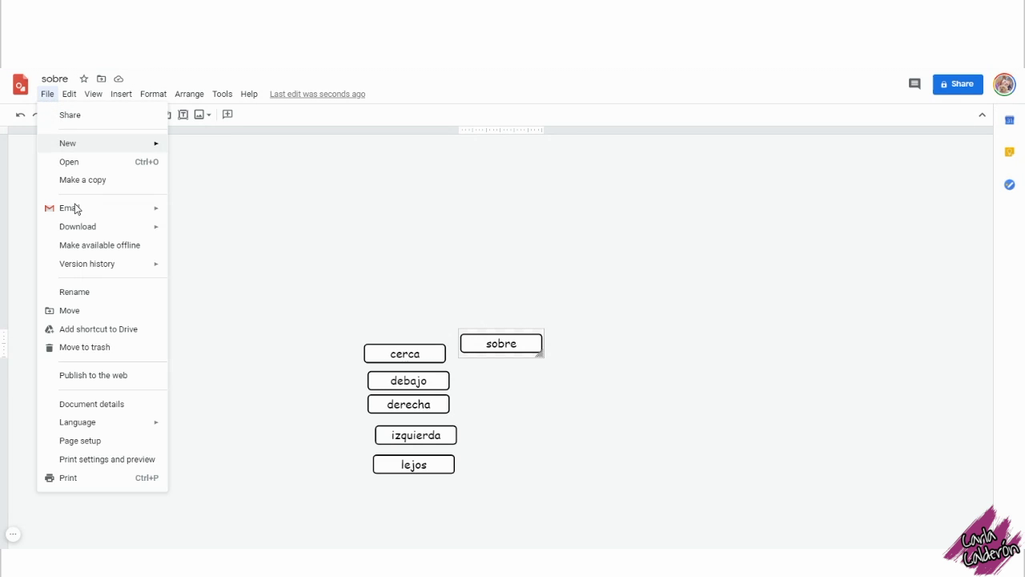
{"action": "mouse_move", "coordinate": [78, 230]}
{"action": "left_click", "coordinate": [254, 267]}
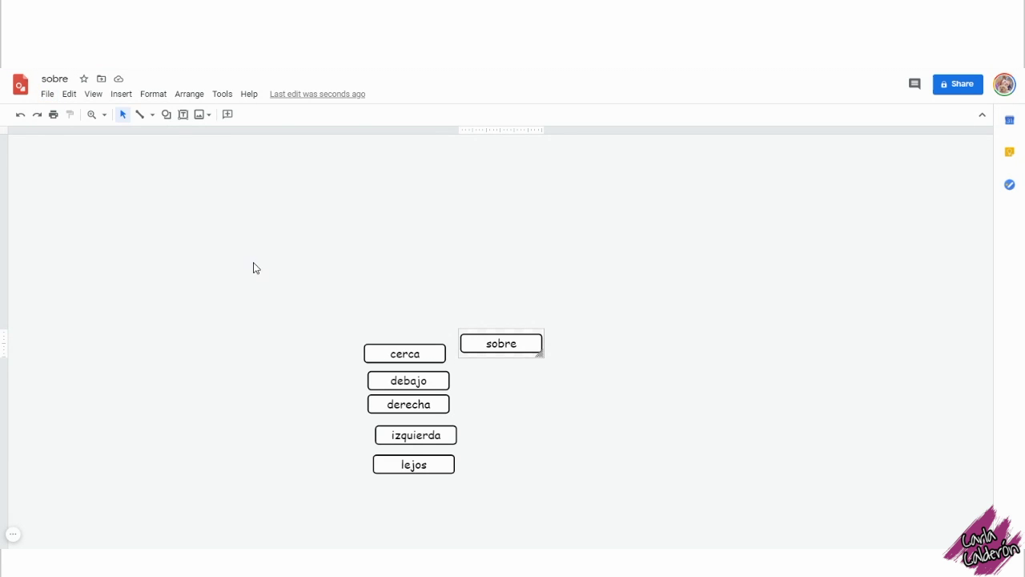
Step: Swap cerca, then debajo onto the page and export each as a PNG named after its word
{"action": "left_click_drag", "start_coordinate": [520, 322], "coordinate": [520, 322]}
{"action": "left_click", "coordinate": [55, 79]}
{"action": "type", "text": "cerca"}
{"action": "key", "text": "Delete"}
{"action": "left_click_drag", "start_coordinate": [408, 365], "coordinate": [501, 328]}
{"action": "type", "text": "debajo"}
{"action": "left_click", "coordinate": [254, 267]}
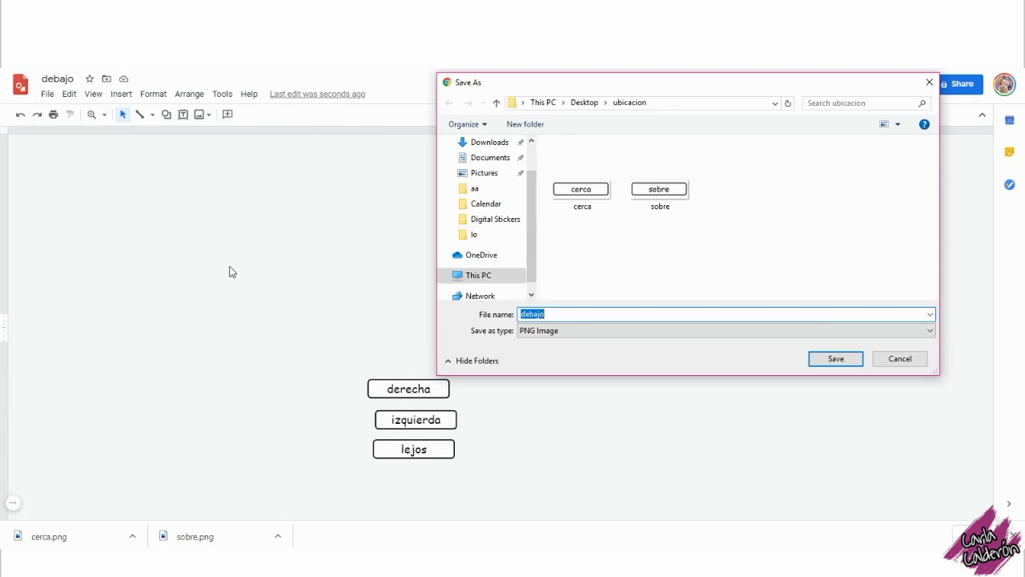
{"action": "left_click", "coordinate": [835, 357]}
Step: Swap derecha, then izquierda onto the page and save each as its own PNG
{"action": "key", "text": "Delete"}
{"action": "left_click_drag", "start_coordinate": [409, 388], "coordinate": [500, 328]}
{"action": "type", "text": "derecha"}
{"action": "left_click", "coordinate": [835, 358]}
{"action": "key", "text": "Delete"}
{"action": "left_click_drag", "start_coordinate": [416, 419], "coordinate": [500, 327]}
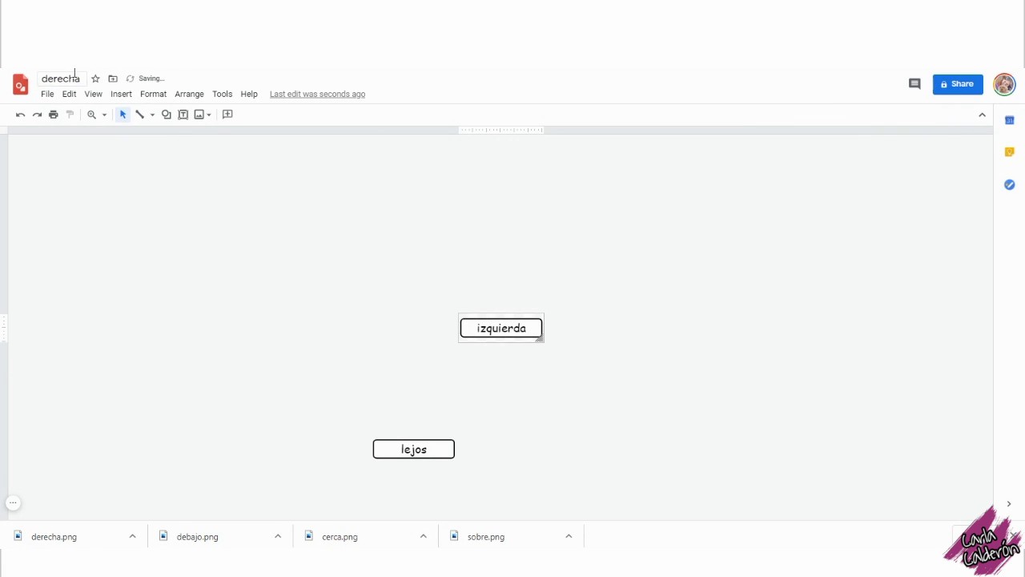
{"action": "type", "text": "izquierda"}
{"action": "left_click", "coordinate": [254, 267]}
{"action": "left_click", "coordinate": [836, 358]}
{"action": "left_click", "coordinate": [55, 78]}
Step: Save the lejos PNG, then download the cat and tree slide as a PNG image
{"action": "type", "text": "lejos"}
{"action": "left_click", "coordinate": [254, 267]}
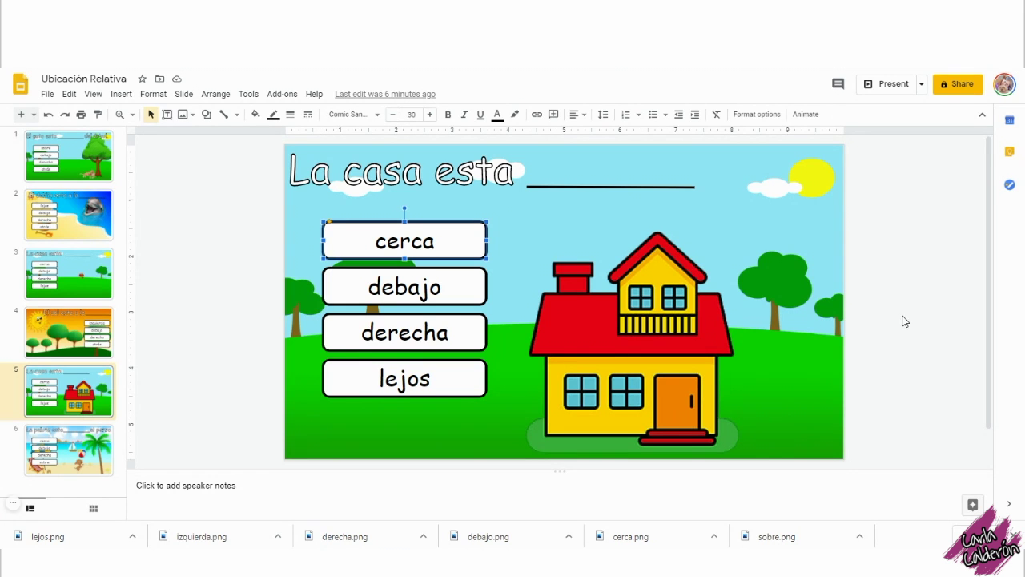
{"action": "left_click", "coordinate": [86, 167]}
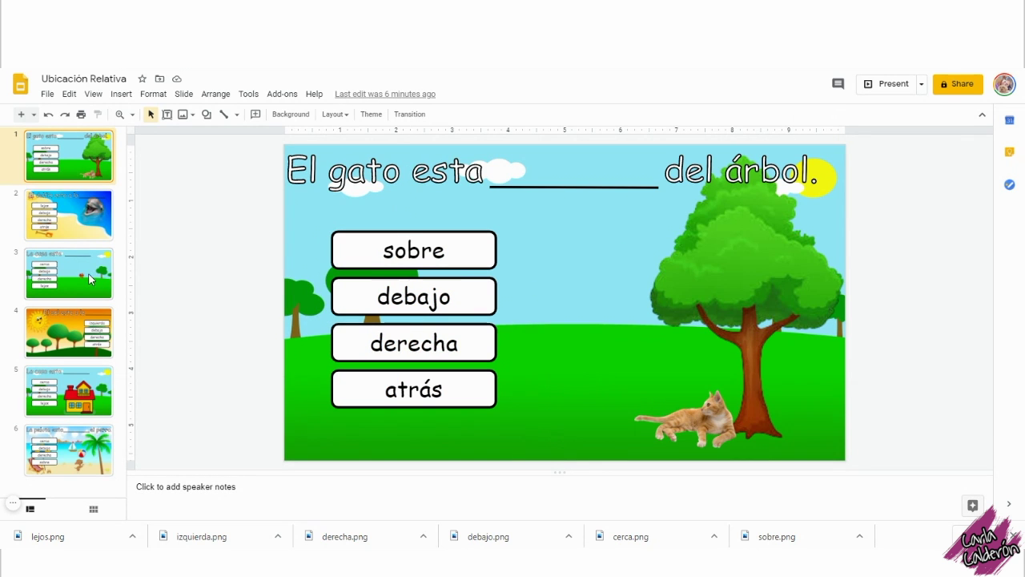
{"action": "left_click", "coordinate": [47, 93]}
{"action": "mouse_move", "coordinate": [106, 247]}
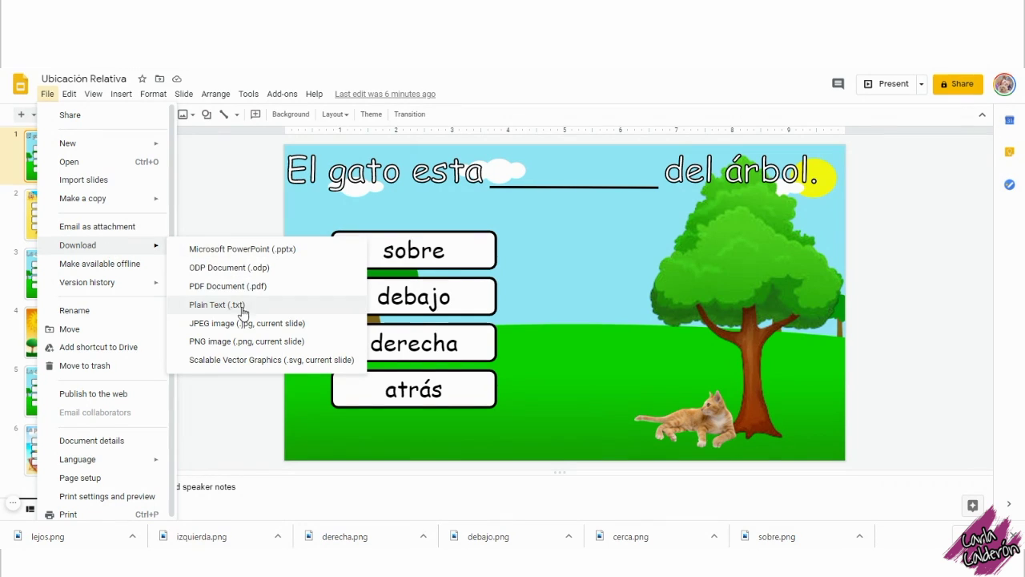
{"action": "left_click", "coordinate": [240, 345]}
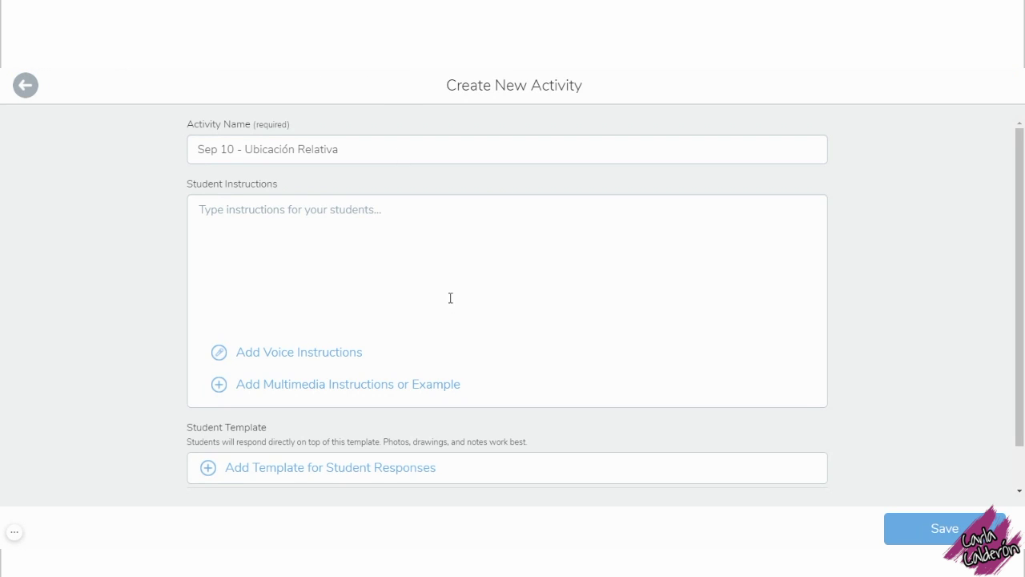
Step: Upload the six Ubicación Relativa slide images from the computer as the student response template
{"action": "left_click", "coordinate": [324, 469]}
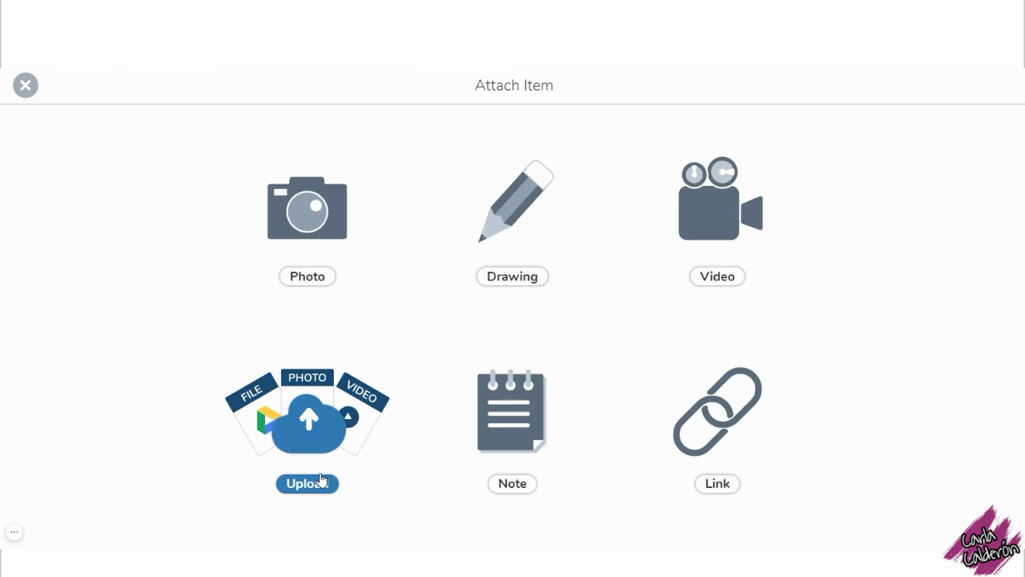
{"action": "left_click", "coordinate": [321, 483]}
{"action": "left_click", "coordinate": [392, 543]}
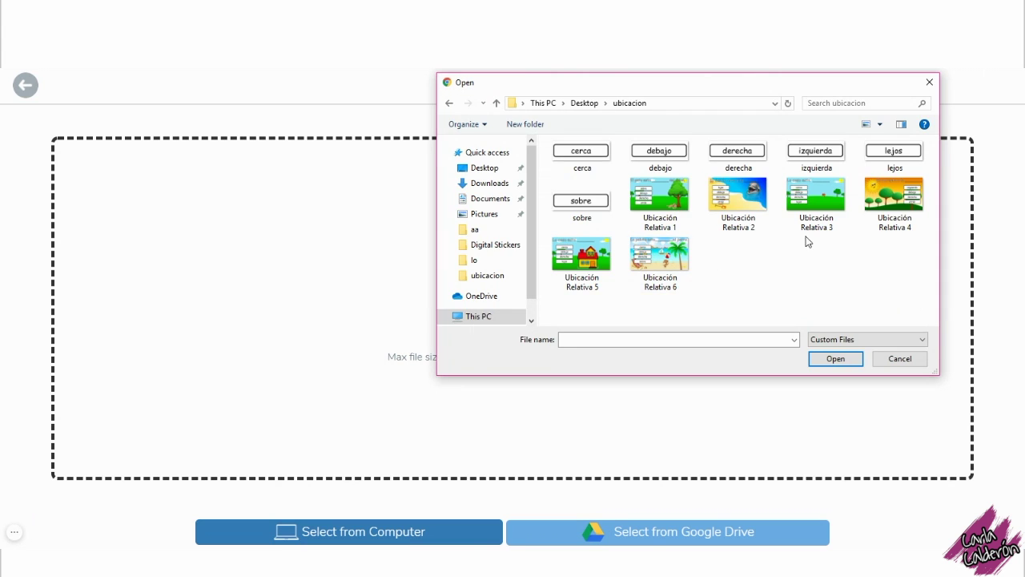
{"action": "left_click", "coordinate": [672, 209]}
{"action": "left_click", "coordinate": [660, 256], "text": "shift"}
{"action": "left_click", "coordinate": [835, 358]}
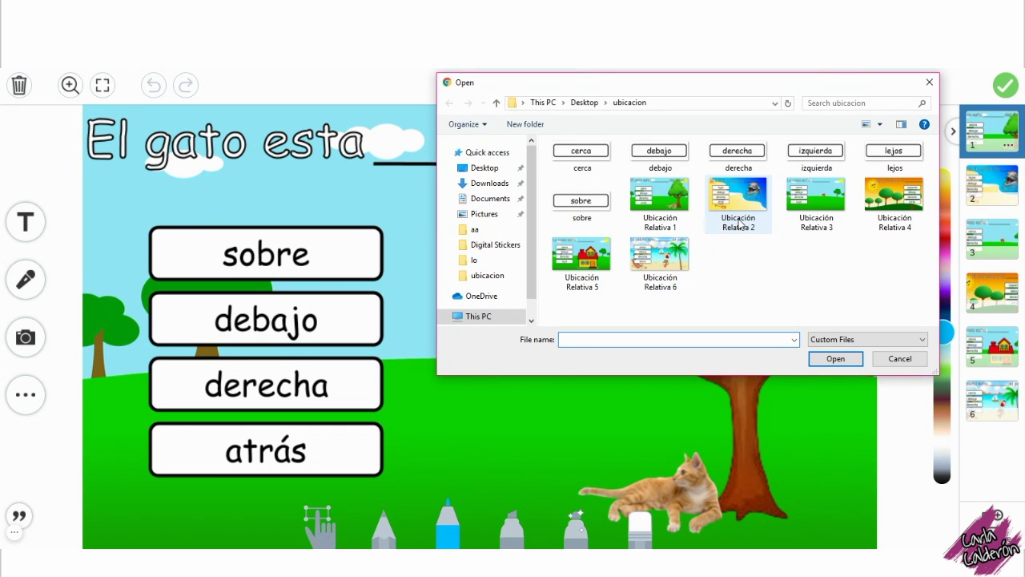
Step: Insert the debajo word image, shrink it, and place it over the printed debajo box
{"action": "left_click", "coordinate": [679, 151]}
{"action": "left_click", "coordinate": [836, 358]}
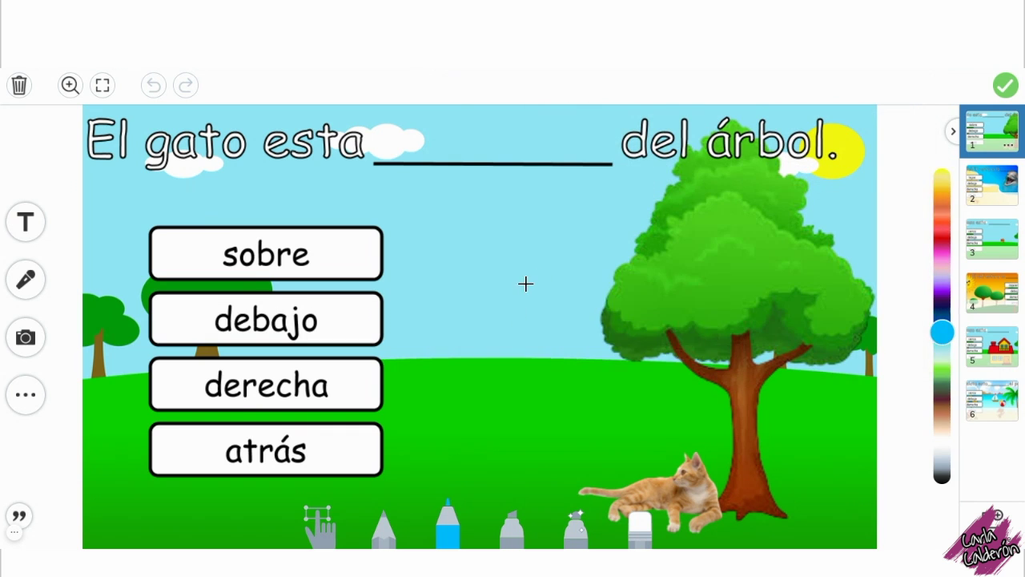
{"action": "left_click_drag", "start_coordinate": [724, 411], "coordinate": [488, 343]}
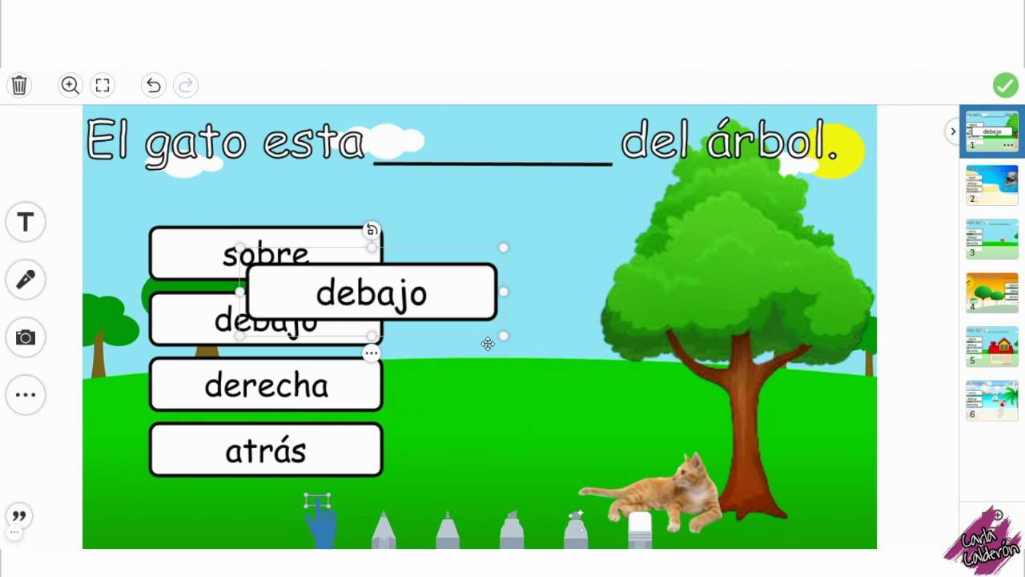
{"action": "left_click_drag", "start_coordinate": [434, 290], "coordinate": [354, 328]}
{"action": "left_click", "coordinate": [358, 331]}
{"action": "left_click", "coordinate": [557, 307]}
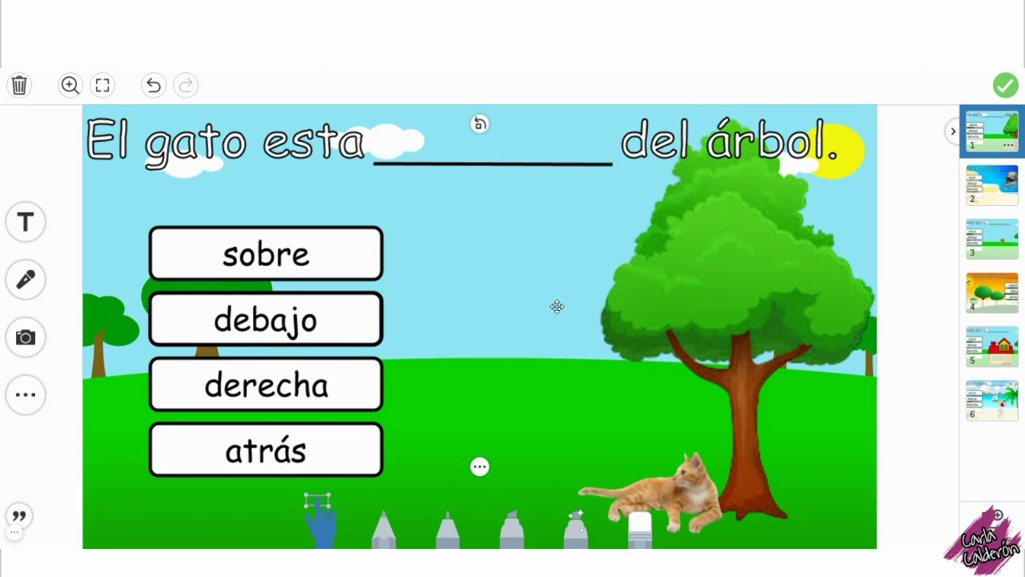
Step: Add a red 'debajo' text label and align it beside the debajo button on slide 1
{"action": "left_click", "coordinate": [26, 222]}
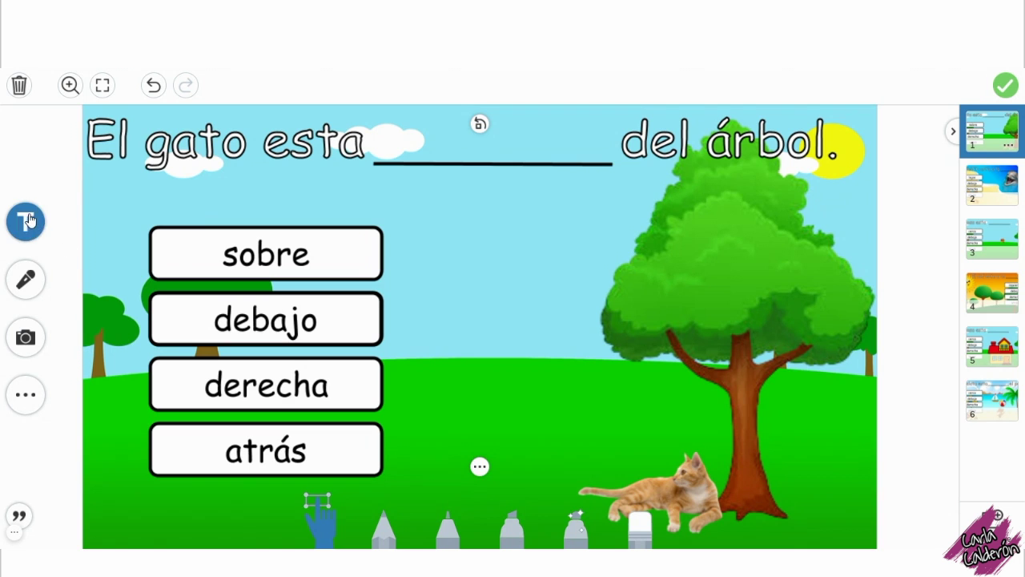
{"action": "left_click", "coordinate": [521, 253]}
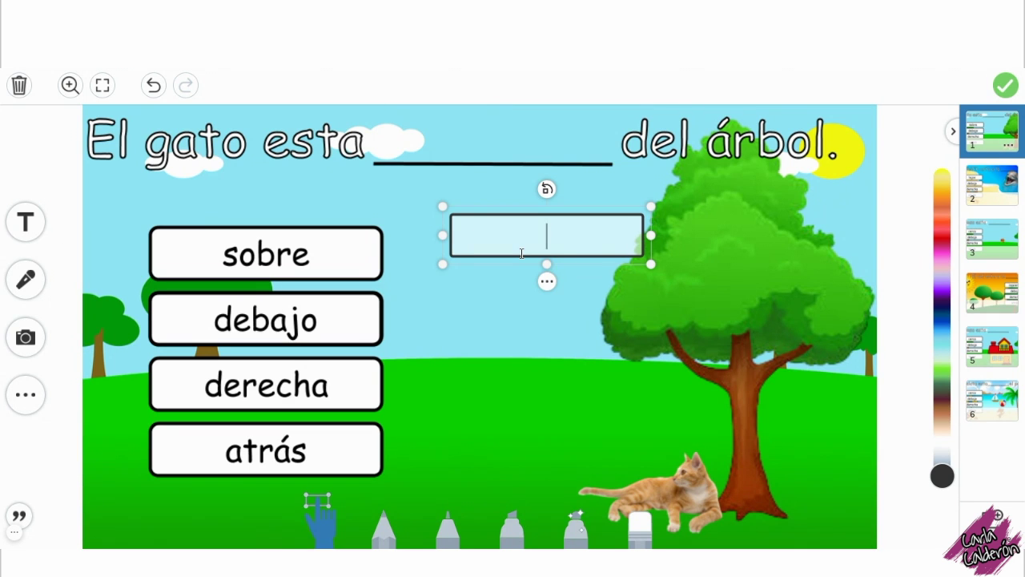
{"action": "type", "text": "debajo"}
{"action": "left_click", "coordinate": [942, 242]}
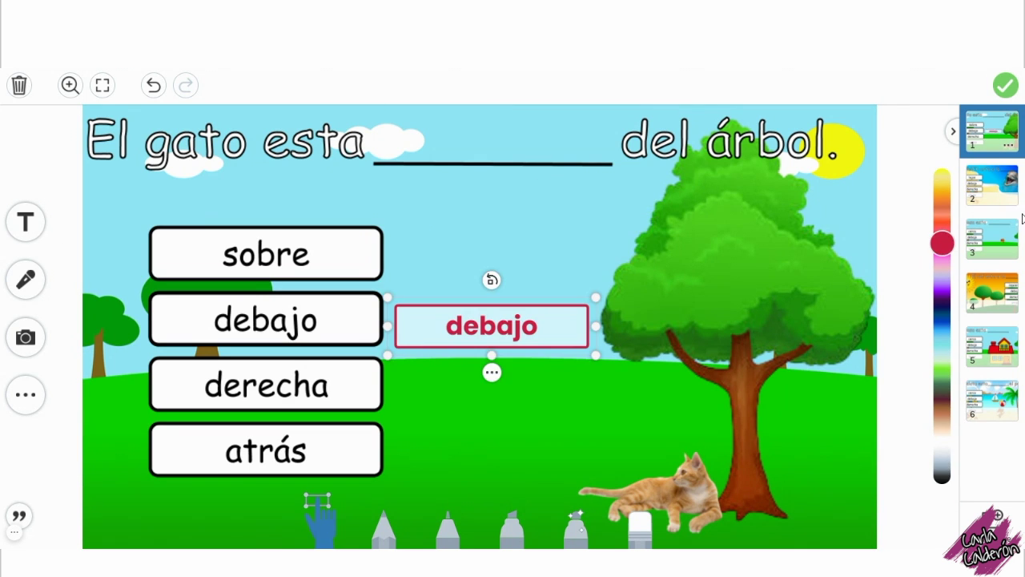
{"action": "left_click", "coordinate": [993, 244]}
{"action": "left_click", "coordinate": [992, 292]}
{"action": "left_click", "coordinate": [992, 346]}
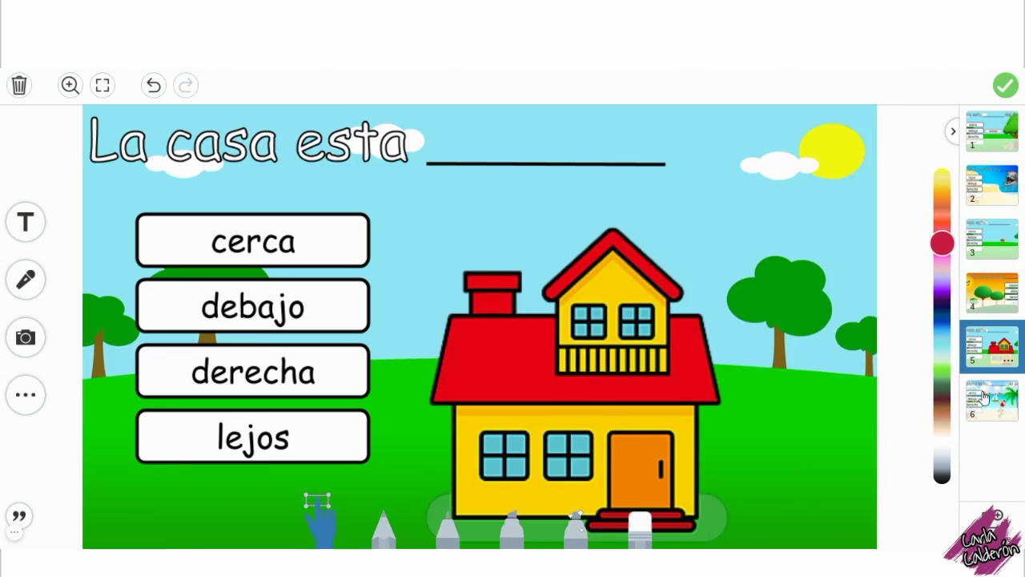
{"action": "left_click", "coordinate": [992, 401]}
{"action": "left_click", "coordinate": [994, 136]}
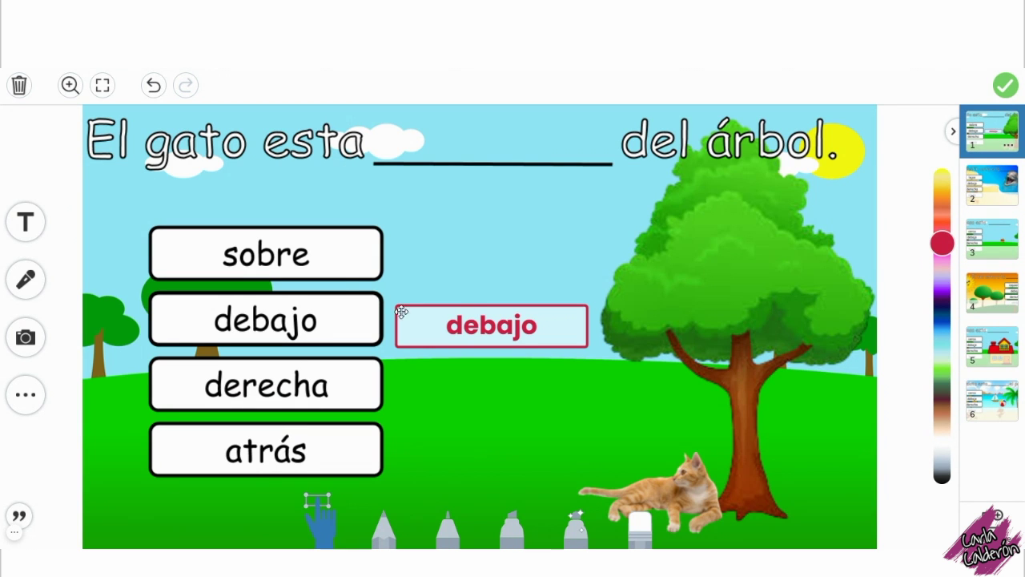
{"action": "left_click_drag", "start_coordinate": [541, 319], "coordinate": [544, 312]}
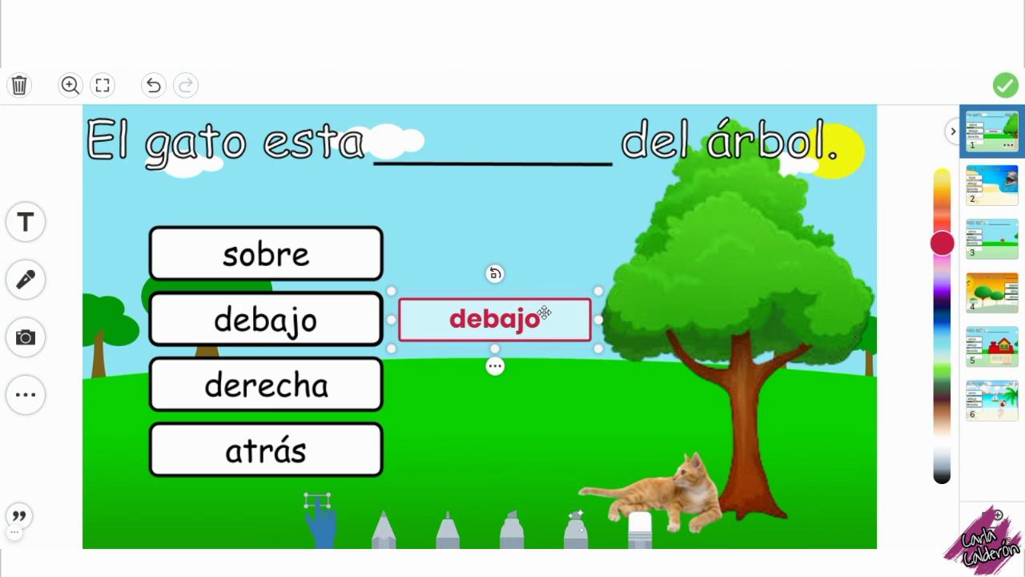
Step: Duplicate the label into derecha and atrás labels beside their matching buttons
{"action": "left_click", "coordinate": [495, 368]}
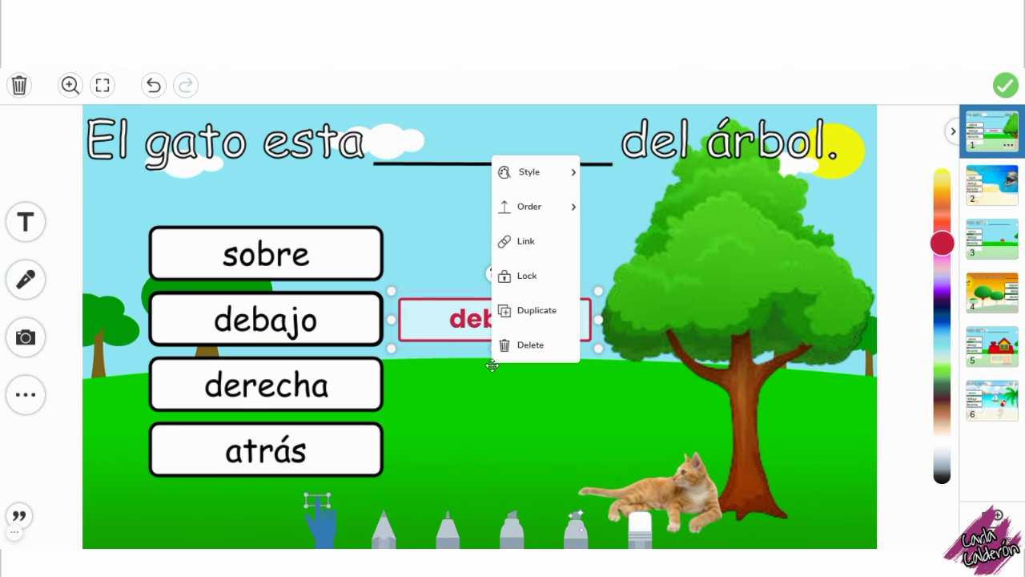
{"action": "left_click", "coordinate": [530, 318]}
{"action": "left_click_drag", "start_coordinate": [548, 357], "coordinate": [559, 366]}
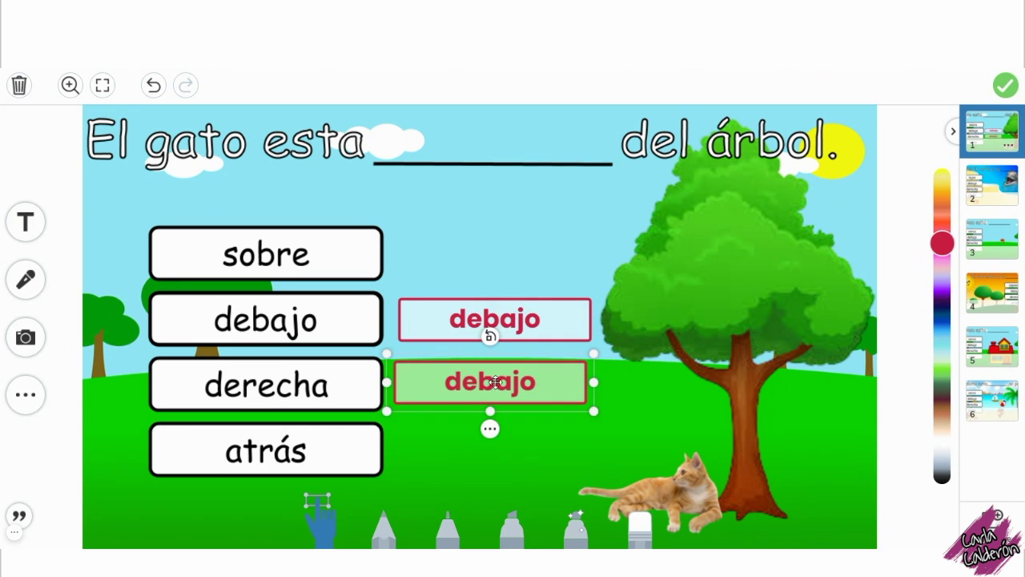
{"action": "double_click", "coordinate": [497, 382]}
{"action": "type", "text": "derecha"}
{"action": "key", "text": "ctrl+d"}
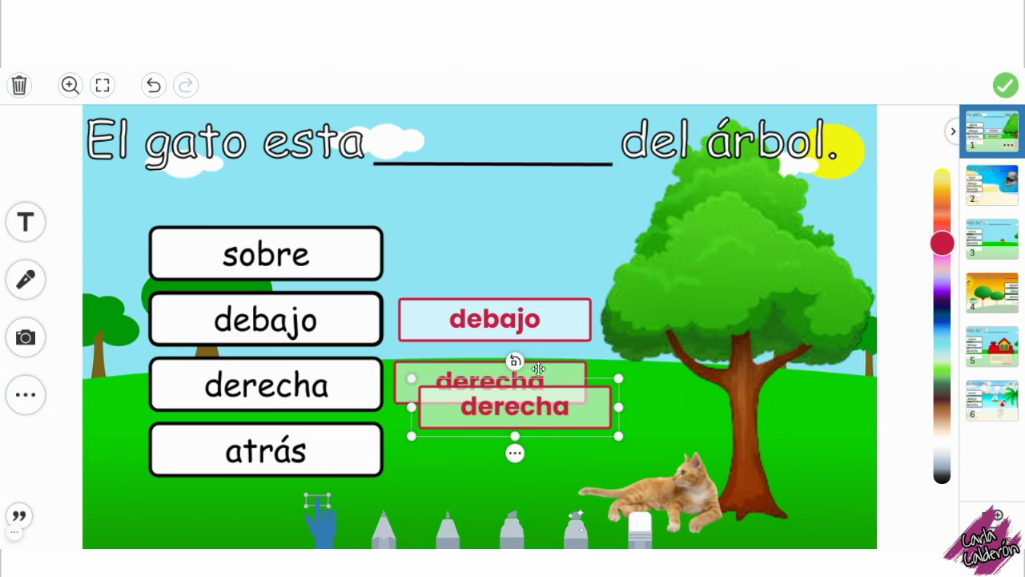
{"action": "left_click_drag", "start_coordinate": [515, 405], "coordinate": [492, 447]}
{"action": "double_click", "coordinate": [522, 447]}
{"action": "type", "text": "atrás"}
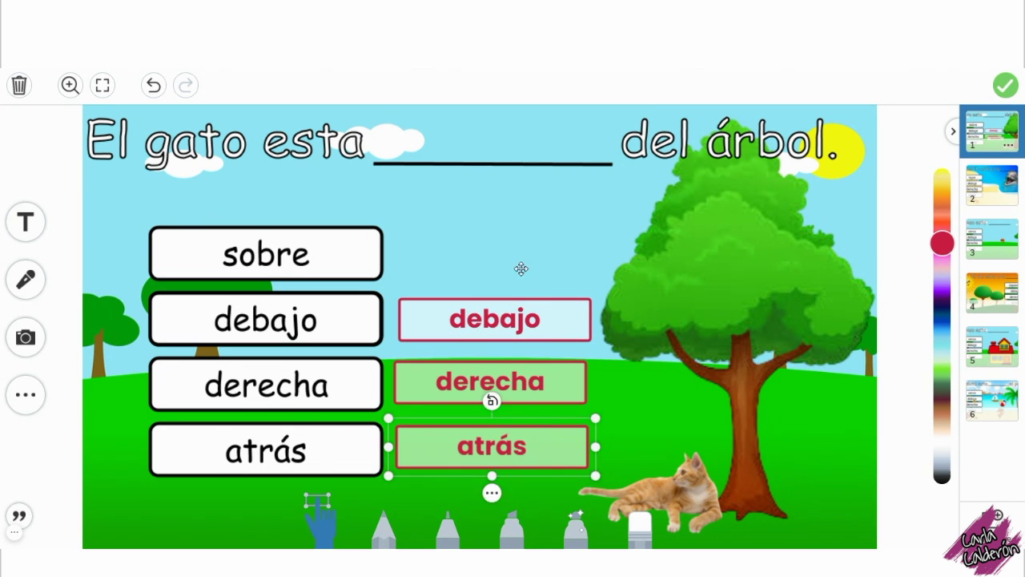
Step: Duplicate the debajo label again and retype it as 'sobre' for the top row
{"action": "left_click", "coordinate": [495, 319]}
{"action": "left_click", "coordinate": [496, 358]}
{"action": "left_click", "coordinate": [533, 304]}
{"action": "double_click", "coordinate": [496, 251]}
{"action": "type", "text": "sob"}
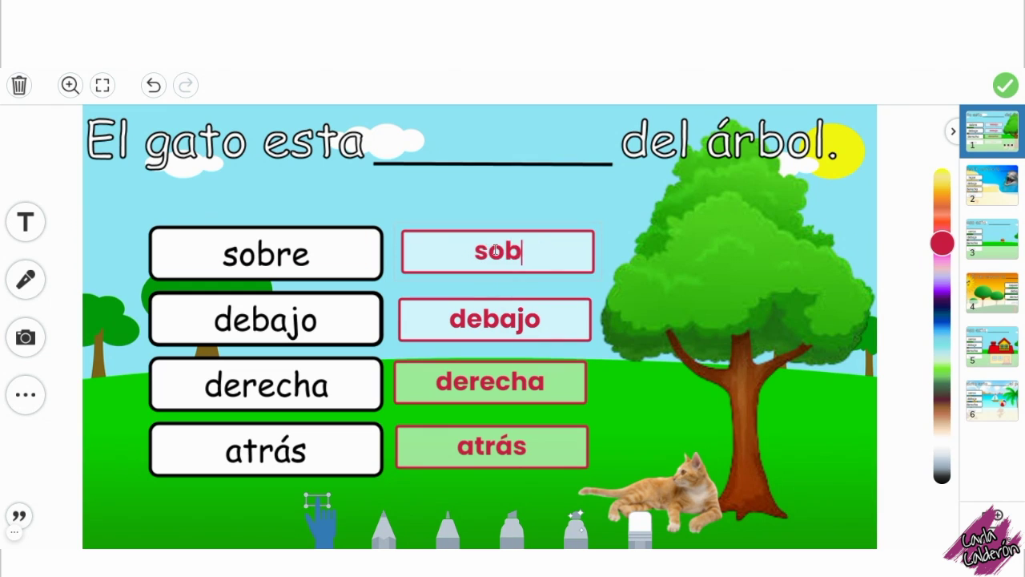
{"action": "type", "text": "re"}
{"action": "left_click", "coordinate": [554, 431]}
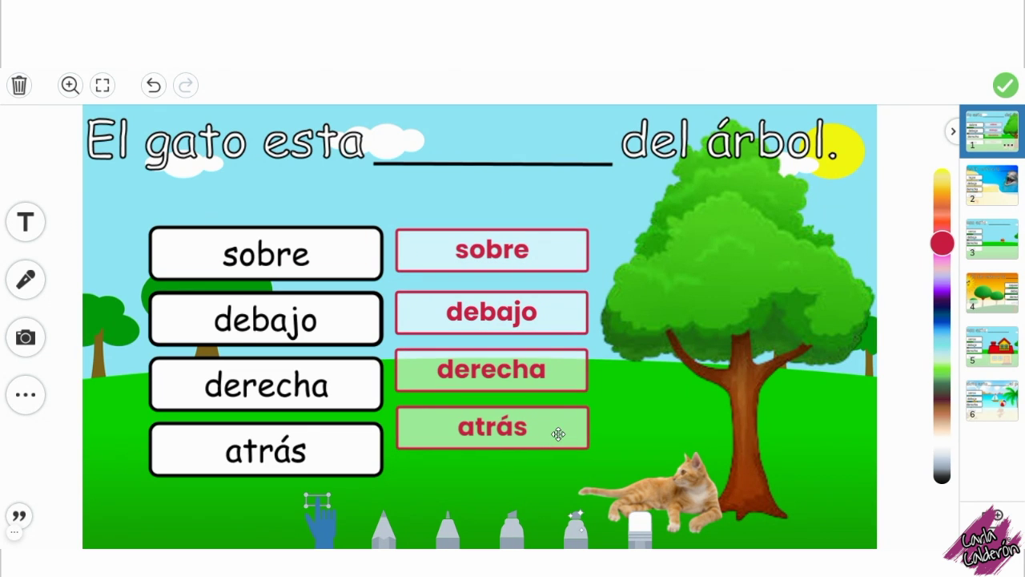
Step: Lock the atrás label in place
{"action": "left_click", "coordinate": [558, 433]}
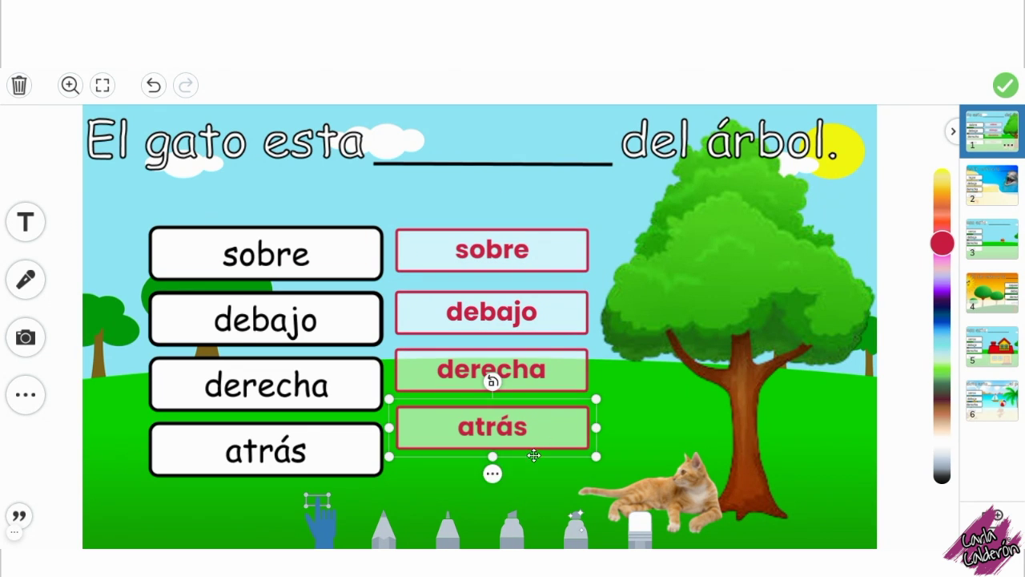
{"action": "left_click", "coordinate": [492, 472]}
{"action": "left_click", "coordinate": [539, 385]}
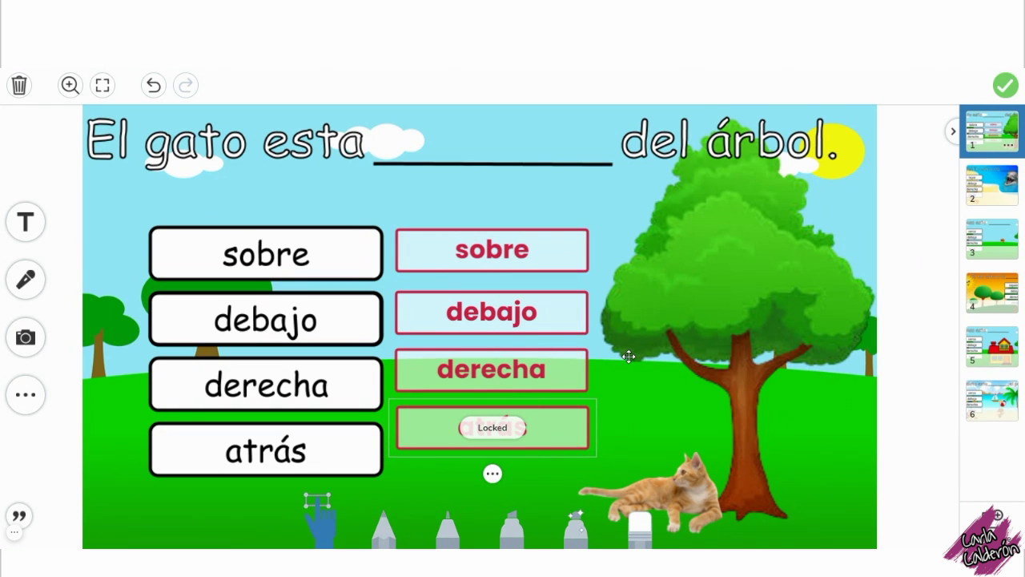
Step: Retype a red label as 'asafdvddd', move it out of the blank, and drag the debajo button into the blank
{"action": "left_click_drag", "start_coordinate": [511, 312], "coordinate": [512, 137]}
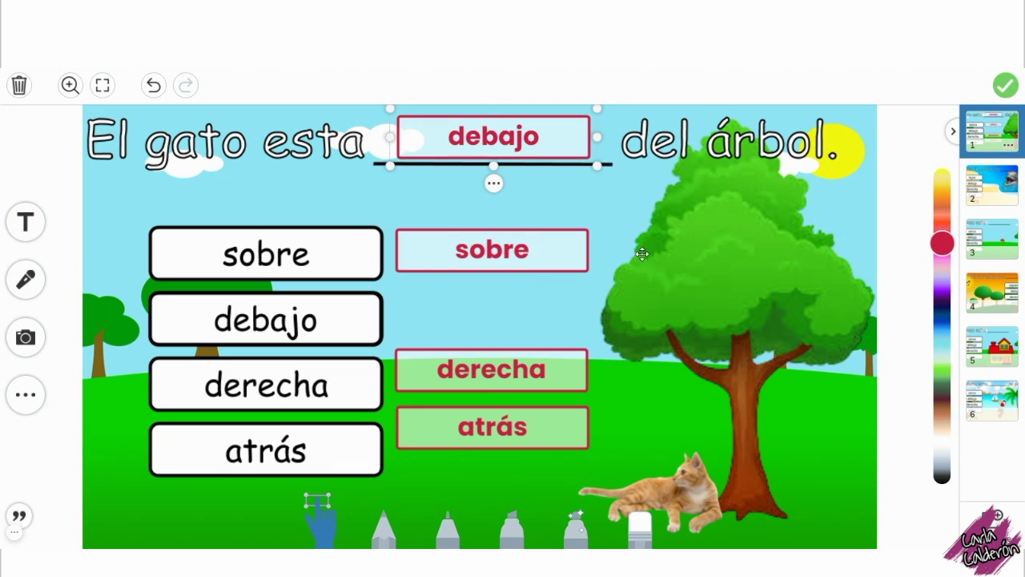
{"action": "double_click", "coordinate": [497, 138]}
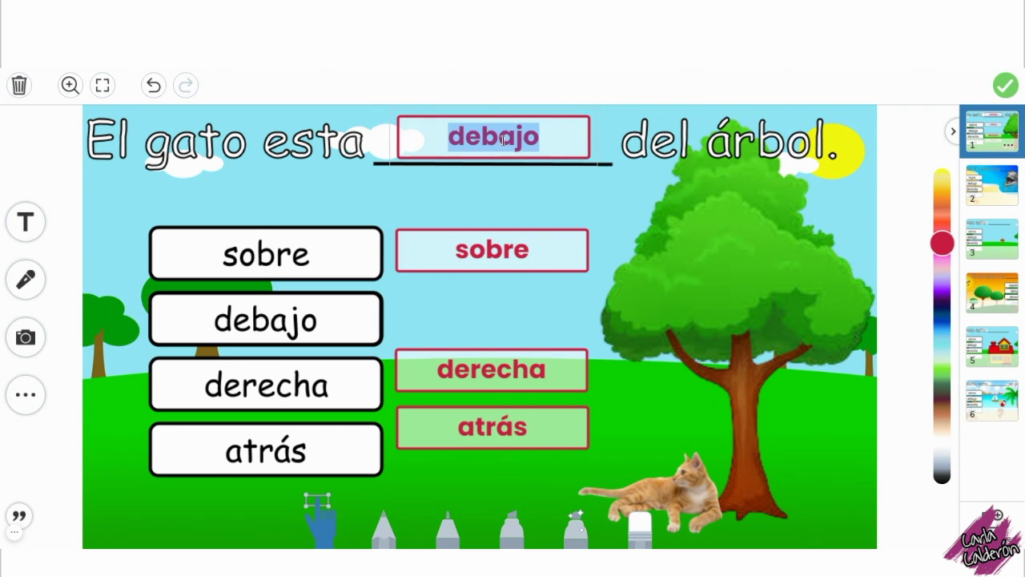
{"action": "type", "text": "asafdvddd"}
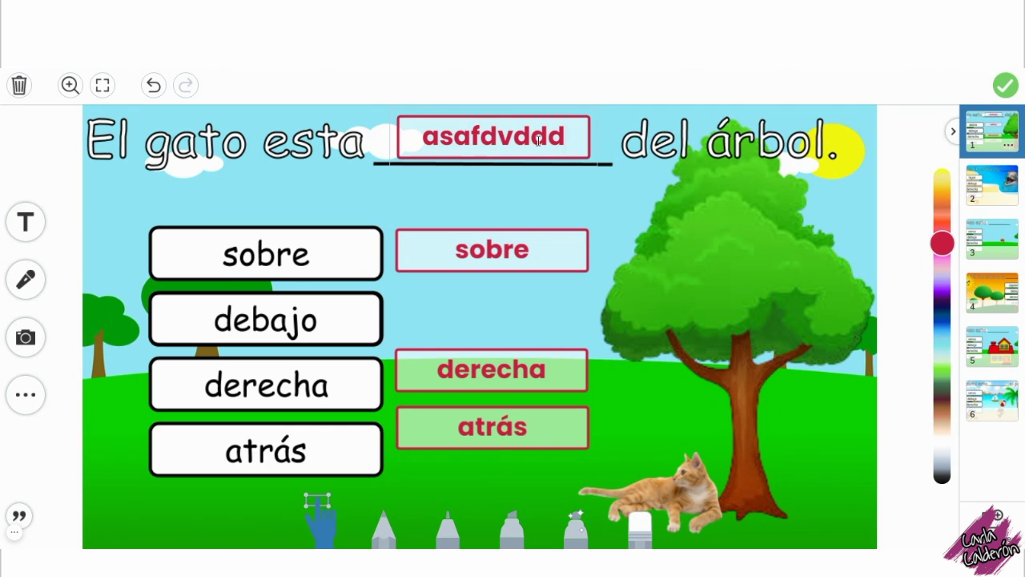
{"action": "left_click_drag", "start_coordinate": [540, 137], "coordinate": [564, 311]}
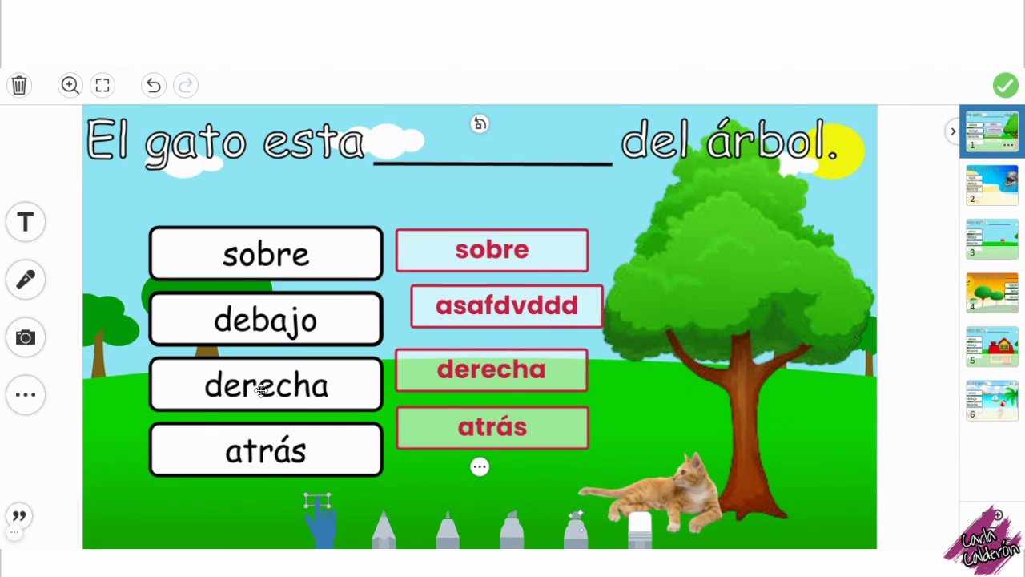
{"action": "left_click_drag", "start_coordinate": [265, 319], "coordinate": [492, 138]}
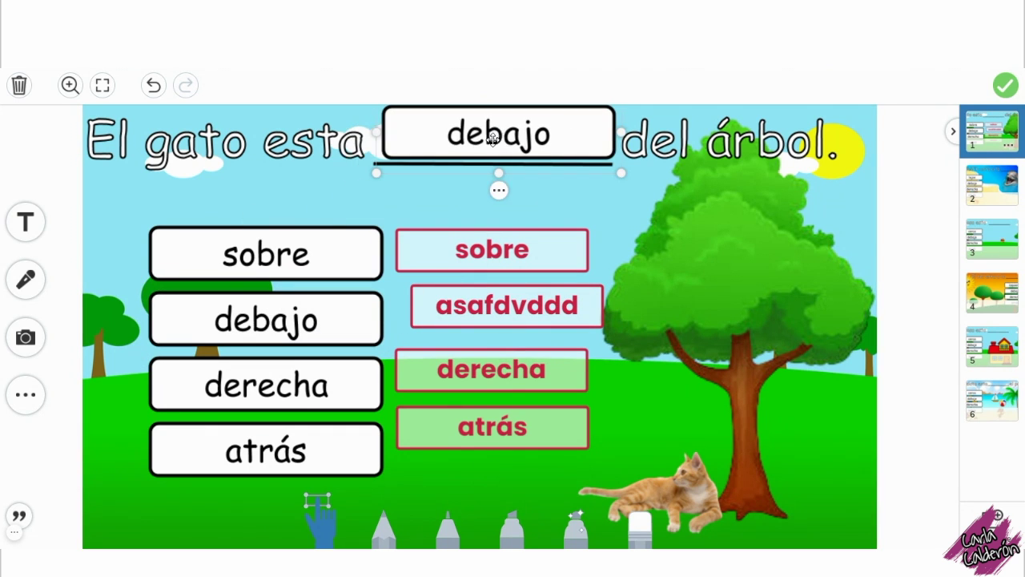
{"action": "left_click", "coordinate": [500, 128]}
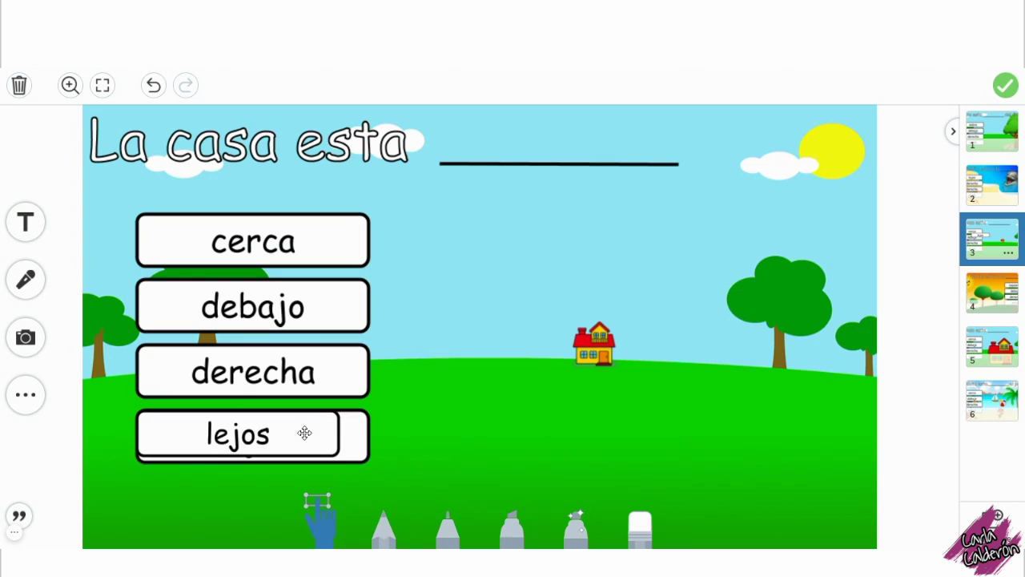
Step: Nudge the lejos box on slide 3, add a blank page 7, and copy the pink speaker icon
{"action": "left_click_drag", "start_coordinate": [304, 430], "coordinate": [299, 428]}
{"action": "left_click", "coordinate": [476, 121]}
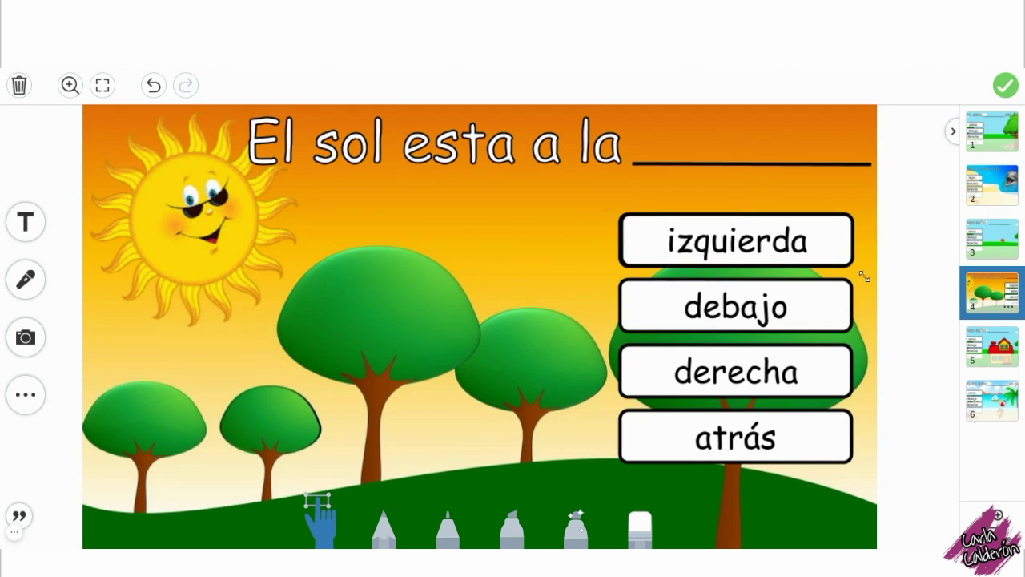
{"action": "left_click", "coordinate": [804, 245]}
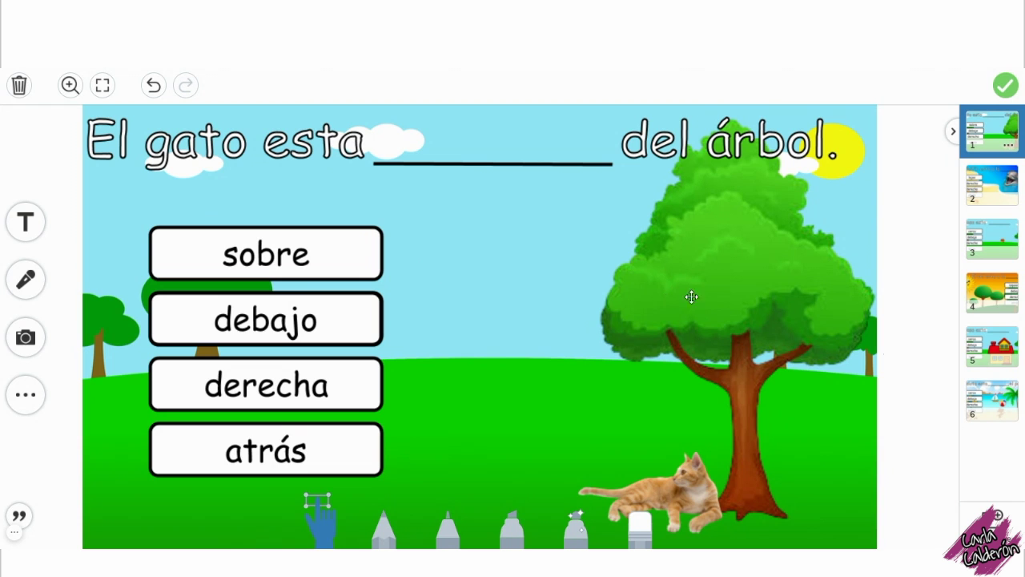
{"action": "left_click", "coordinate": [987, 522]}
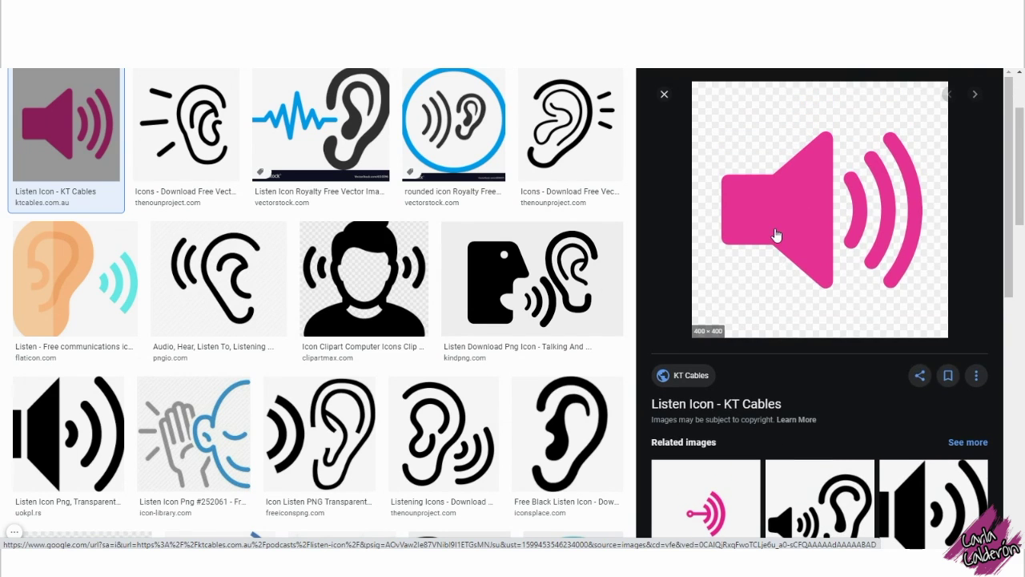
{"action": "right_click", "coordinate": [776, 235]}
{"action": "left_click", "coordinate": [863, 362]}
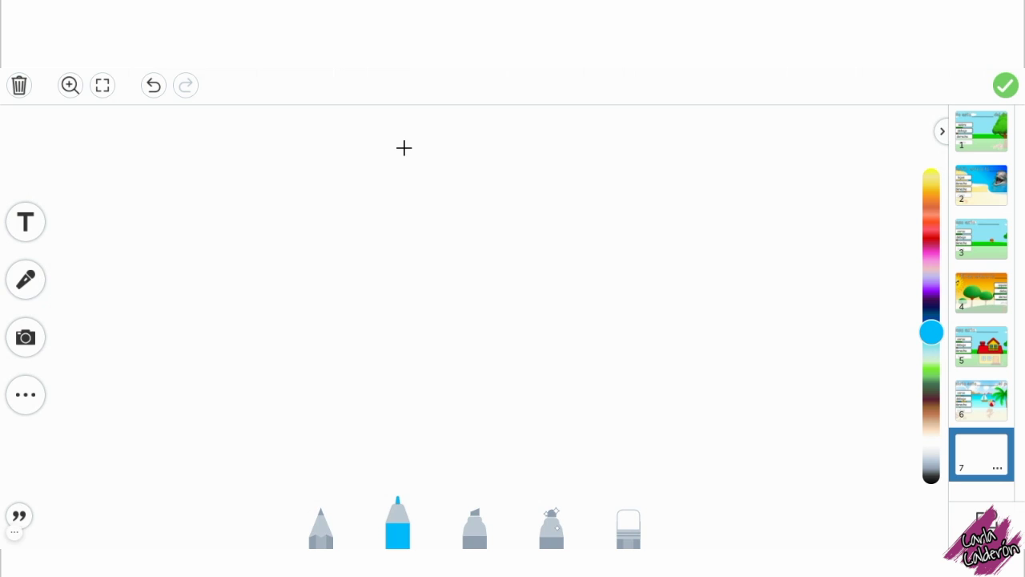
Step: Paste the pink speaker image onto page 7, enlarge and center it, then begin a voice recording
{"action": "key", "text": "ctrl+v"}
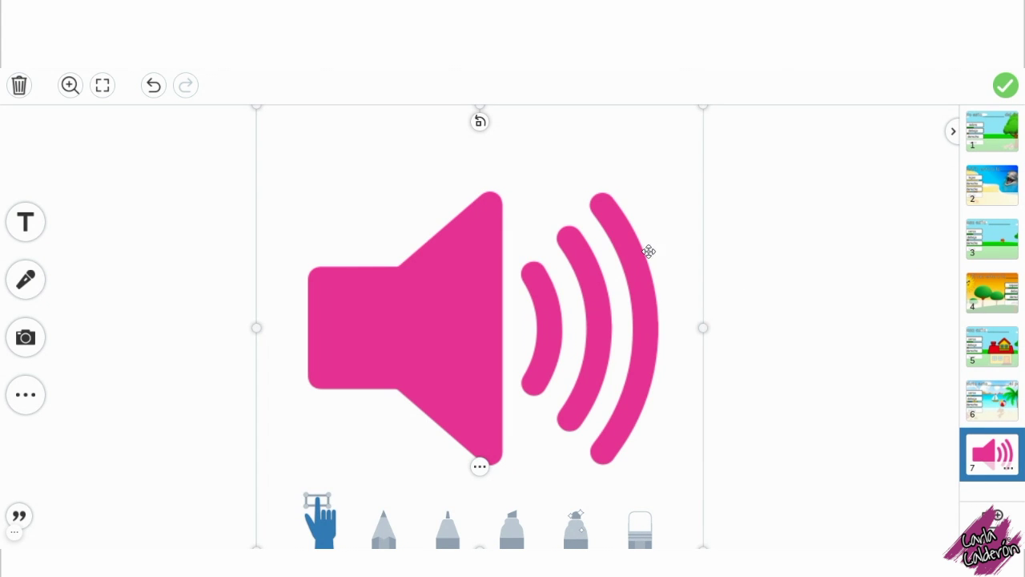
{"action": "left_click_drag", "start_coordinate": [702, 108], "coordinate": [712, 97]}
{"action": "left_click_drag", "start_coordinate": [689, 446], "coordinate": [780, 517]}
{"action": "left_click_drag", "start_coordinate": [540, 286], "coordinate": [499, 332]}
{"action": "left_click", "coordinate": [786, 295]}
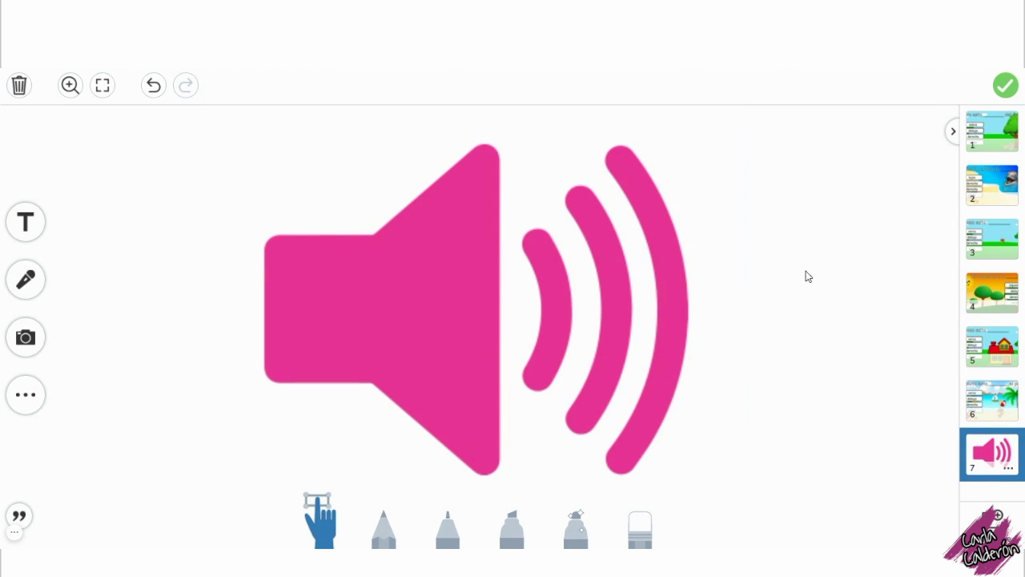
{"action": "left_click", "coordinate": [27, 280]}
{"action": "left_click", "coordinate": [27, 281]}
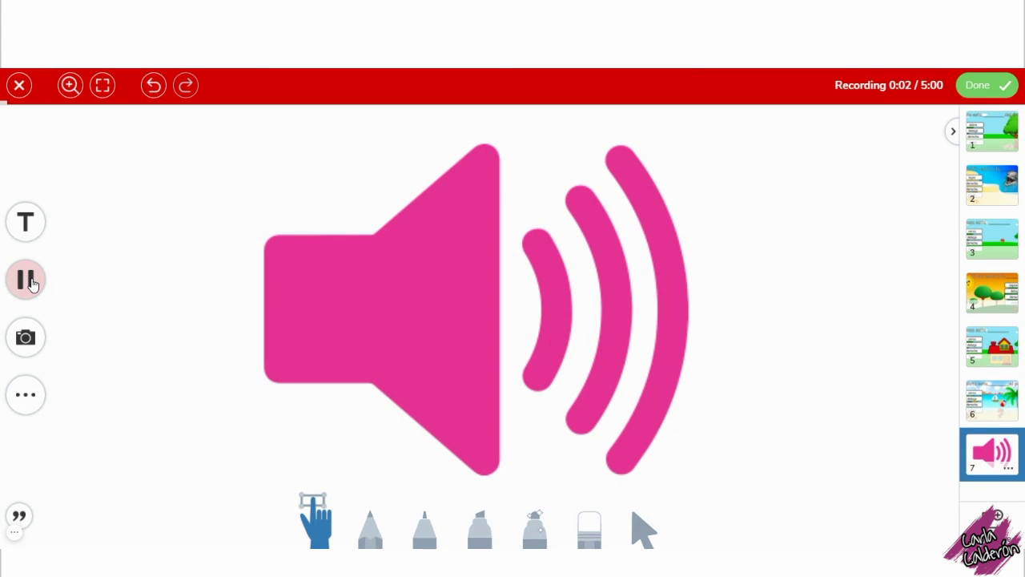
Step: Record the spoken question, finish the recording, and play it back to check
{"action": "left_click", "coordinate": [28, 281]}
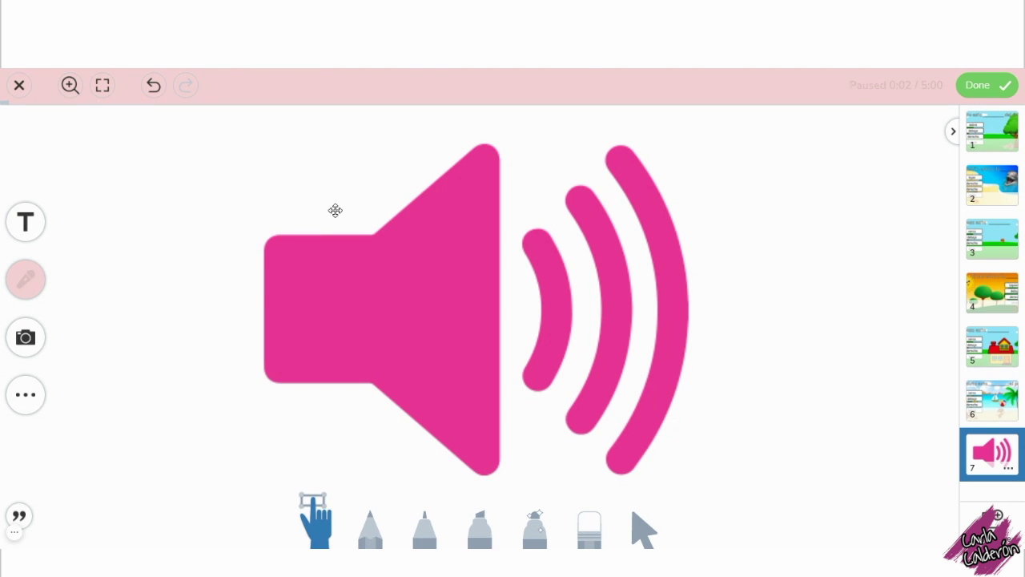
{"action": "left_click", "coordinate": [994, 89]}
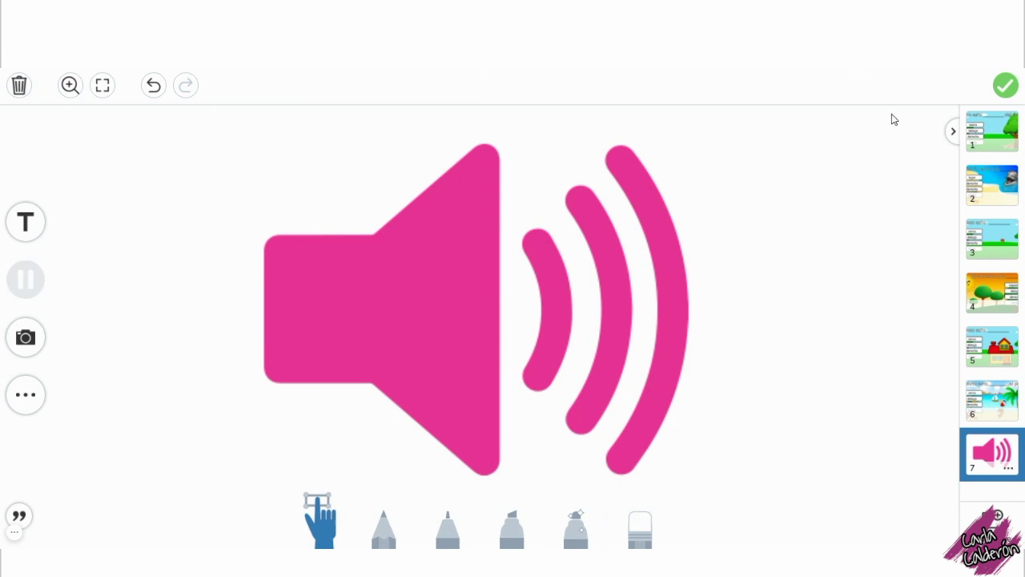
{"action": "left_click", "coordinate": [484, 330]}
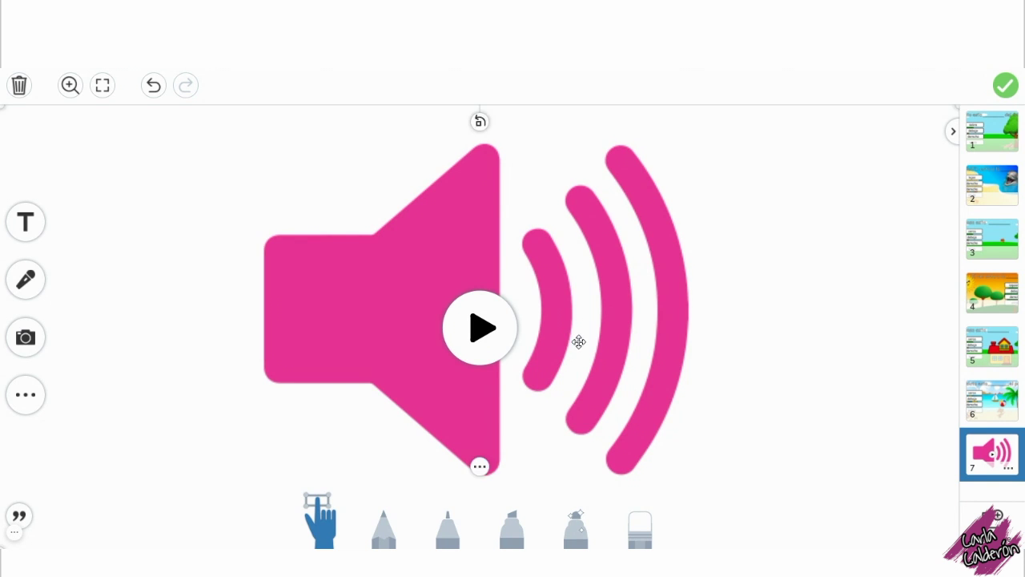
Step: Shrink the recorded speaker clip to a small icon at page 7's upper left
{"action": "left_click_drag", "start_coordinate": [579, 341], "coordinate": [566, 307]}
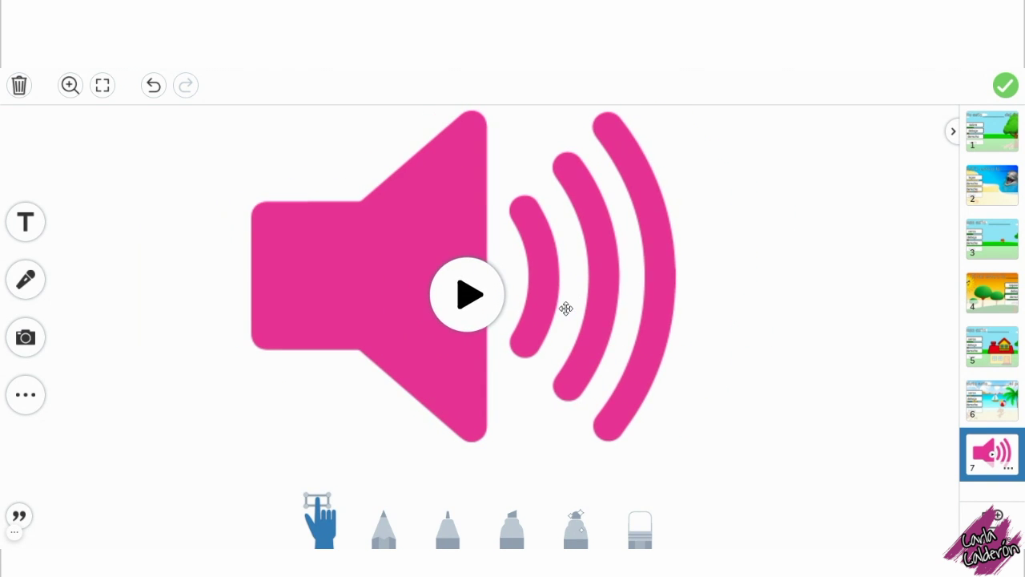
{"action": "left_click_drag", "start_coordinate": [945, 513], "coordinate": [302, 224]}
{"action": "left_click_drag", "start_coordinate": [216, 165], "coordinate": [444, 291]}
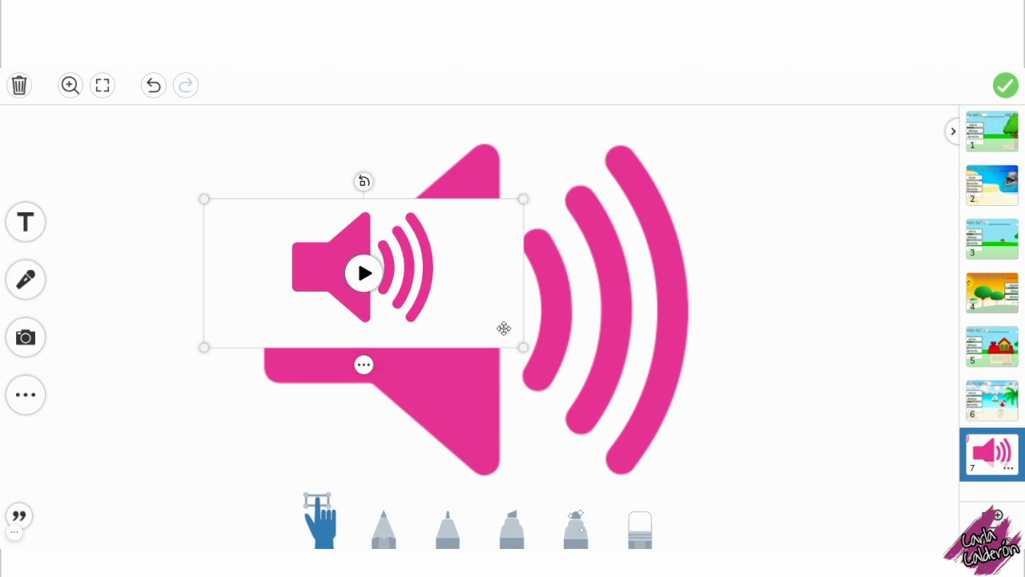
{"action": "left_click_drag", "start_coordinate": [524, 345], "coordinate": [461, 313]}
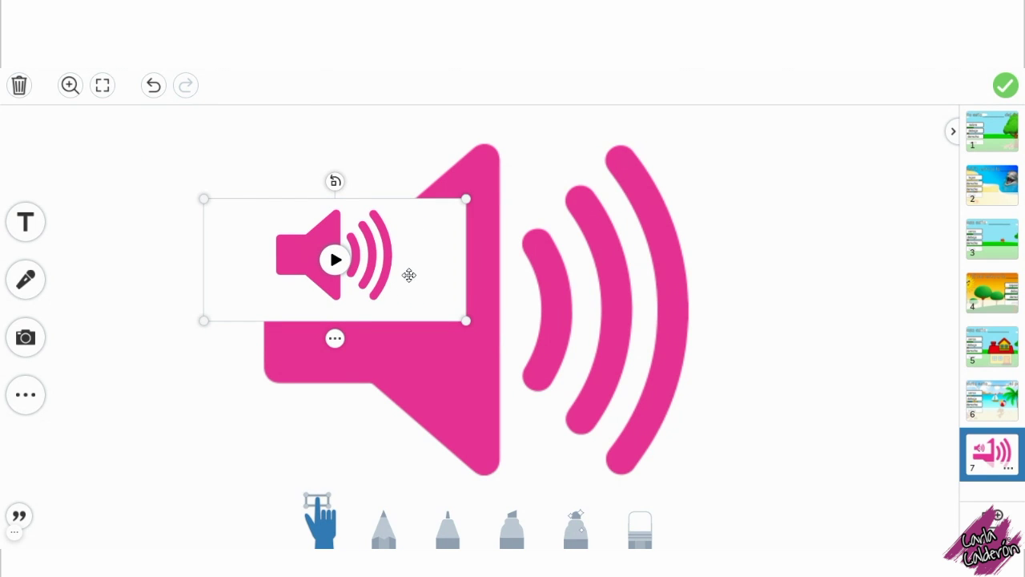
Step: Paste the speaker audio clip onto slide 1, shrunk and placed beside the title
{"action": "left_click", "coordinate": [1011, 135]}
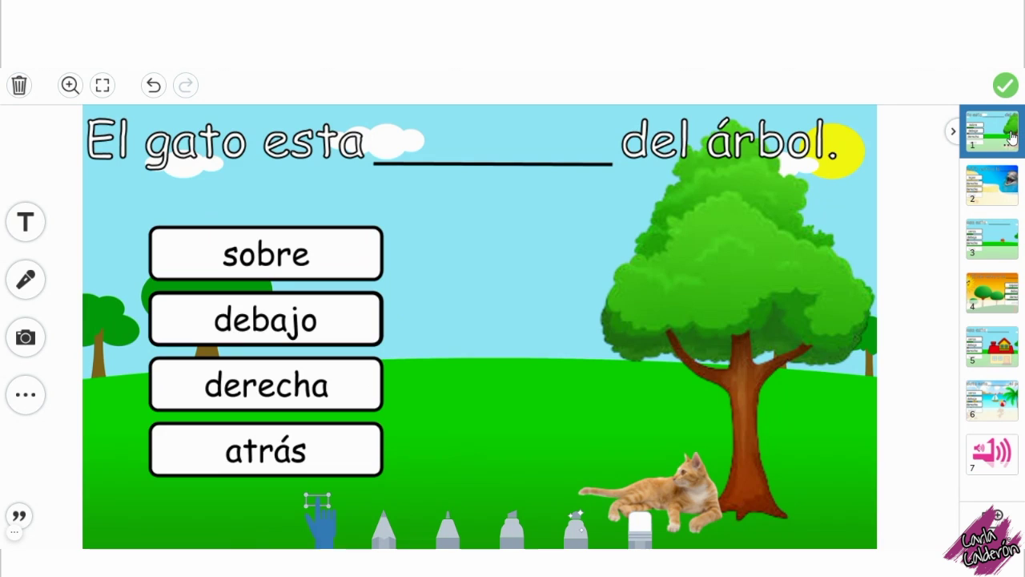
{"action": "key", "text": "ctrl+v"}
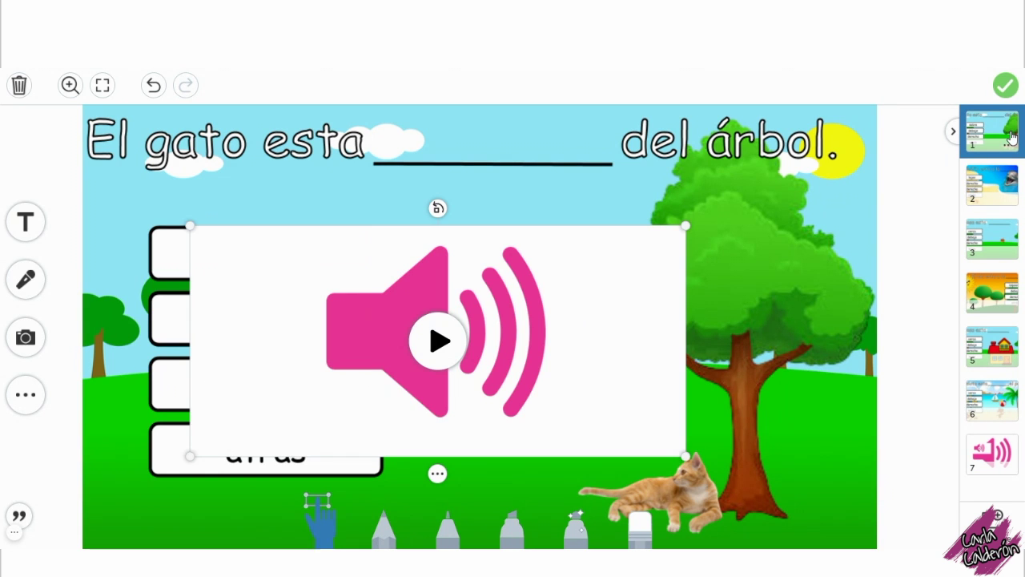
{"action": "left_click_drag", "start_coordinate": [686, 450], "coordinate": [343, 343]}
{"action": "left_click_drag", "start_coordinate": [312, 273], "coordinate": [68, 144]}
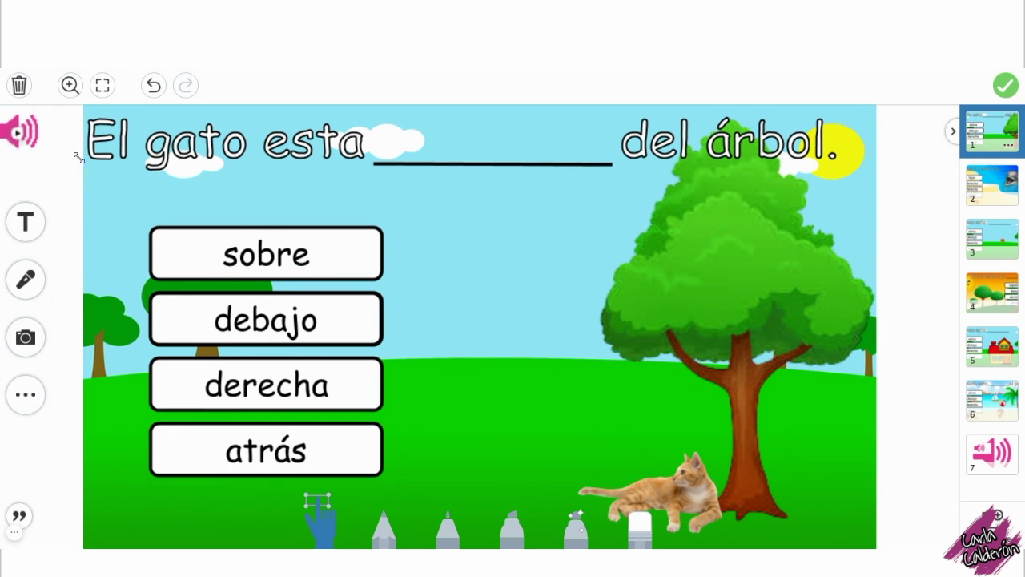
Step: Add a pink arrow under the speaker icon, rotated to point up at it
{"action": "left_click", "coordinate": [25, 401]}
{"action": "left_click", "coordinate": [24, 406]}
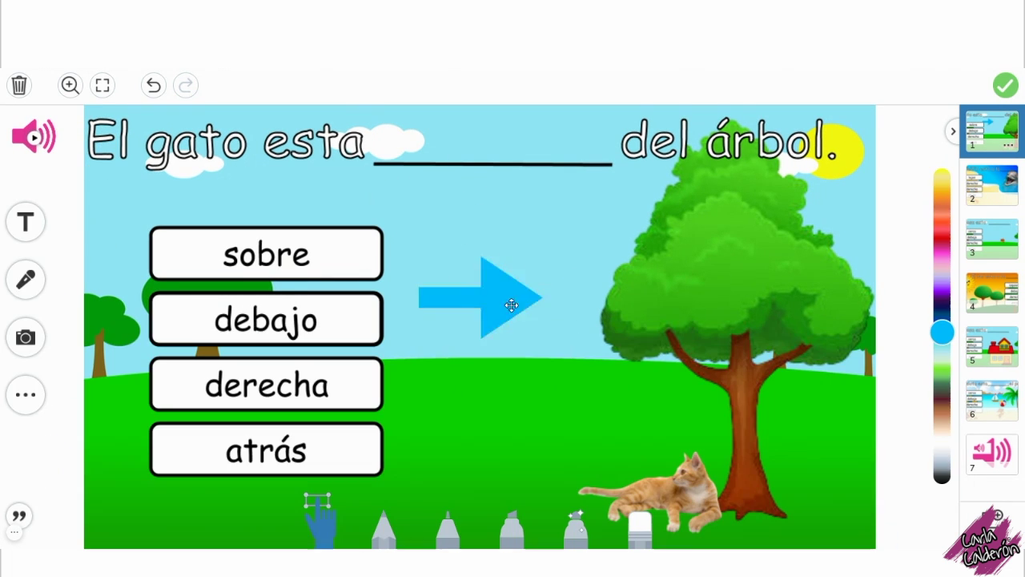
{"action": "left_click_drag", "start_coordinate": [515, 302], "coordinate": [480, 270]}
{"action": "left_click_drag", "start_coordinate": [508, 320], "coordinate": [65, 192]}
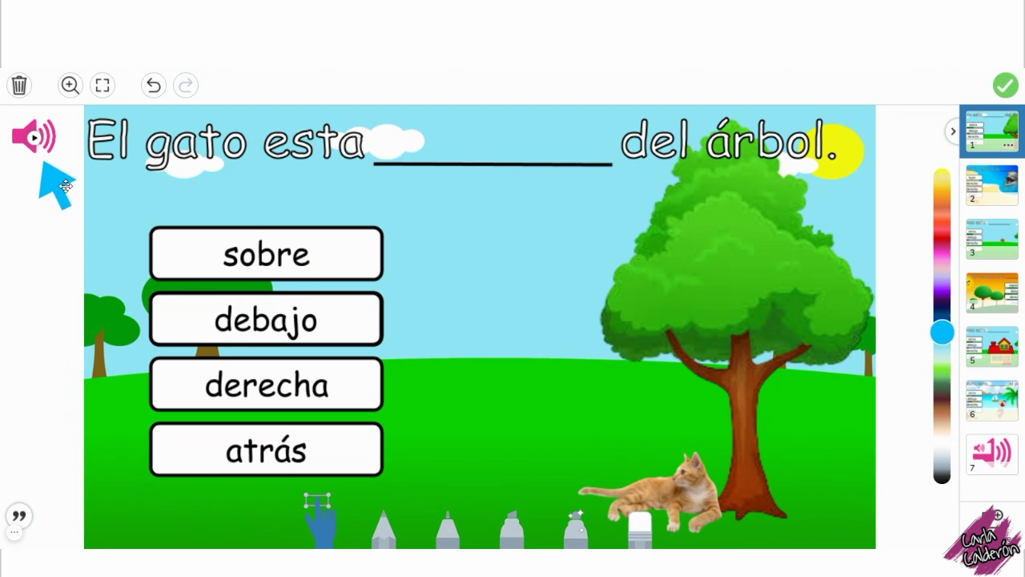
{"action": "left_click_drag", "start_coordinate": [942, 331], "coordinate": [942, 252]}
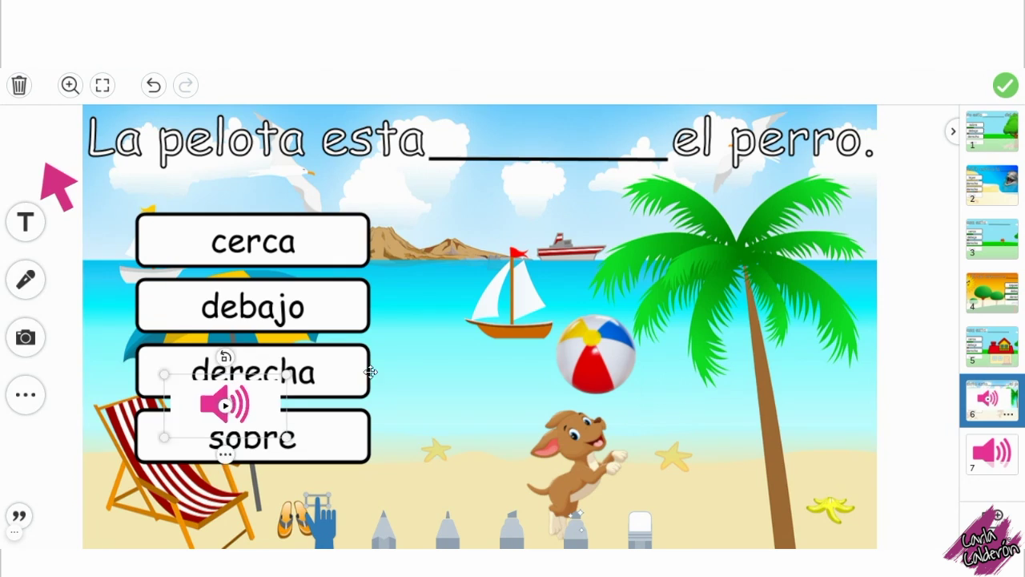
Step: Move slide 6's speaker clip to the top-left and test the question audio on slides 6, 2 and 3
{"action": "left_click_drag", "start_coordinate": [228, 400], "coordinate": [40, 132]}
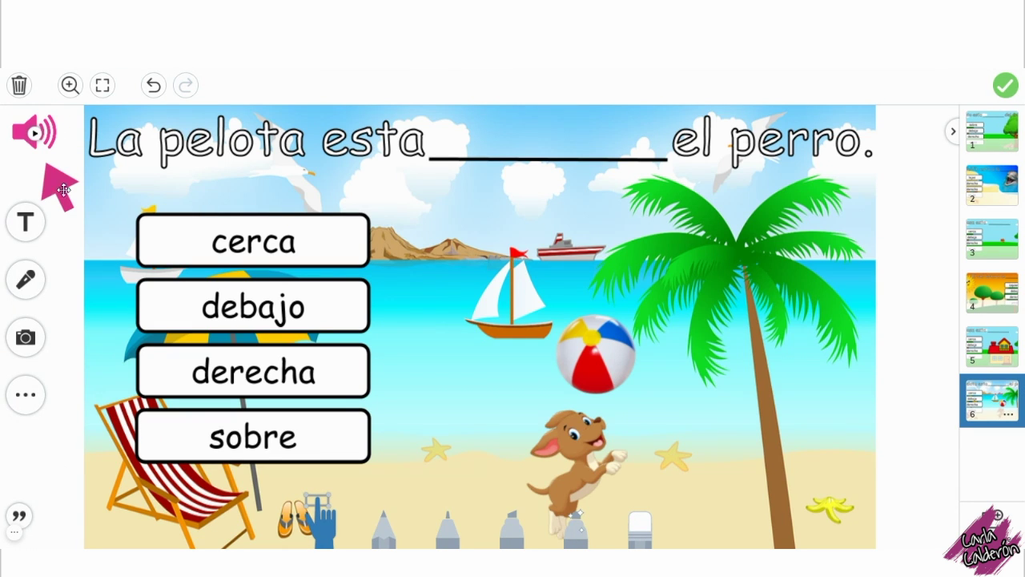
{"action": "left_click", "coordinate": [34, 141]}
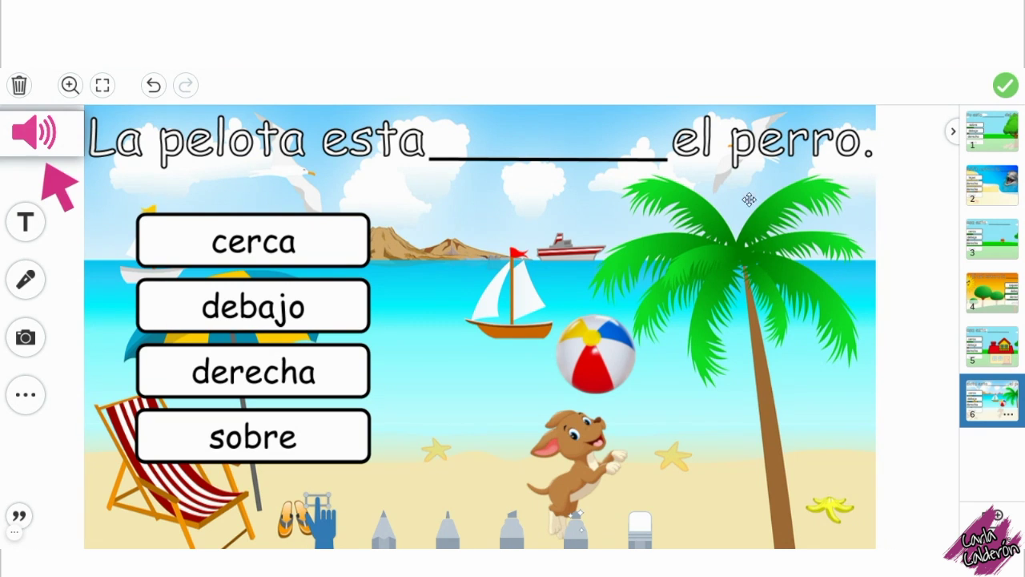
{"action": "left_click", "coordinate": [985, 192]}
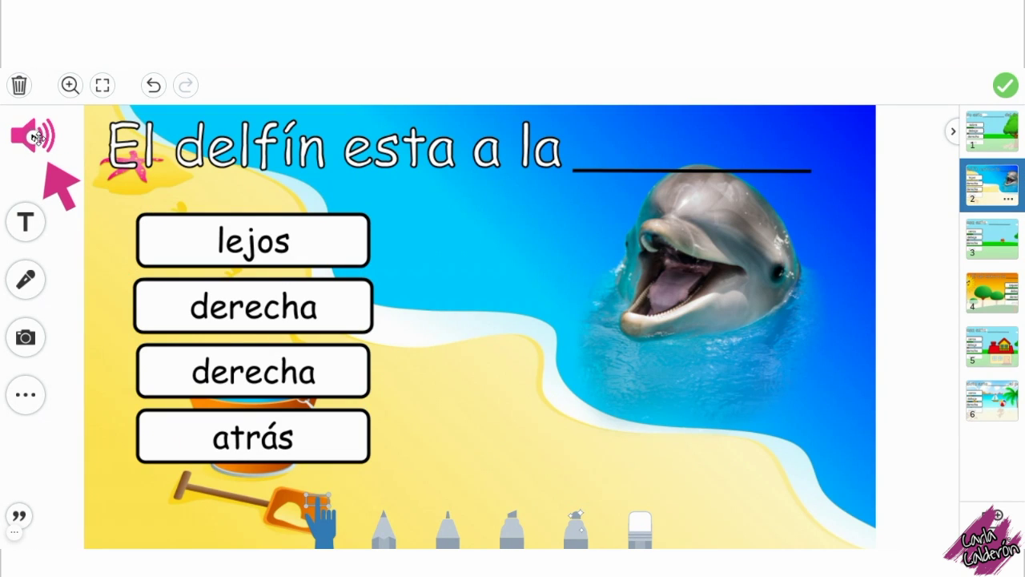
{"action": "left_click", "coordinate": [36, 138]}
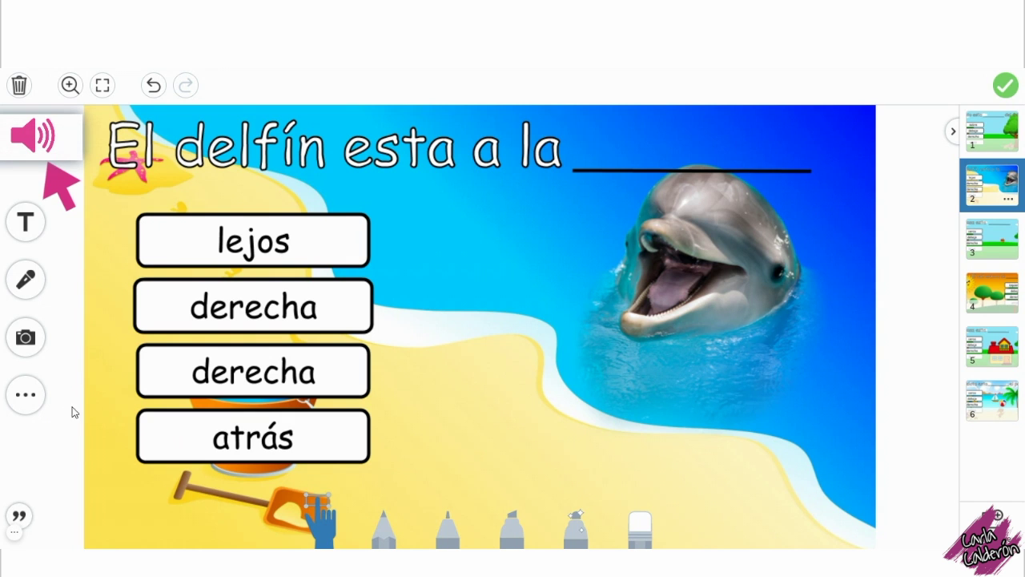
{"action": "left_click", "coordinate": [992, 239]}
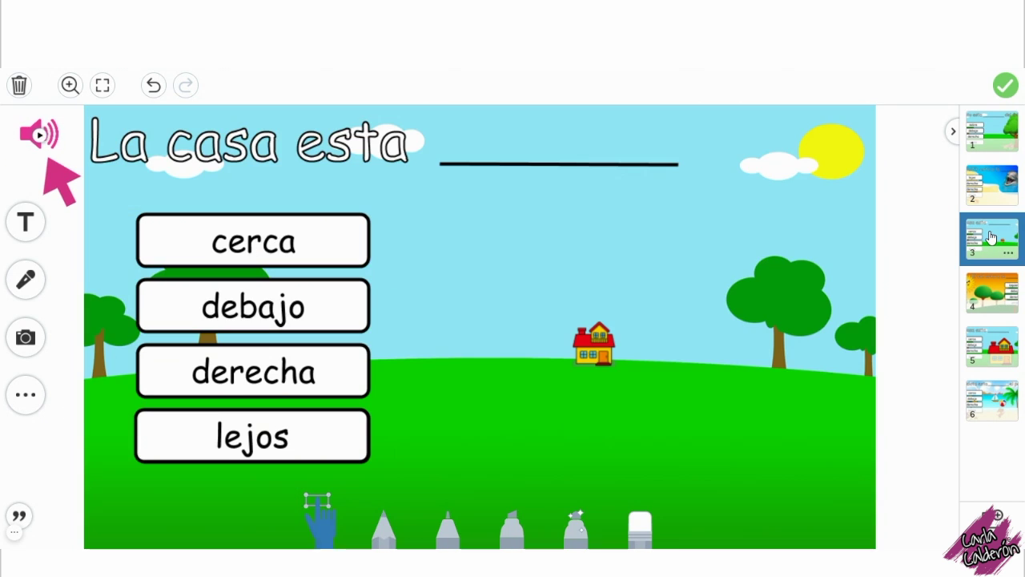
{"action": "left_click", "coordinate": [41, 135]}
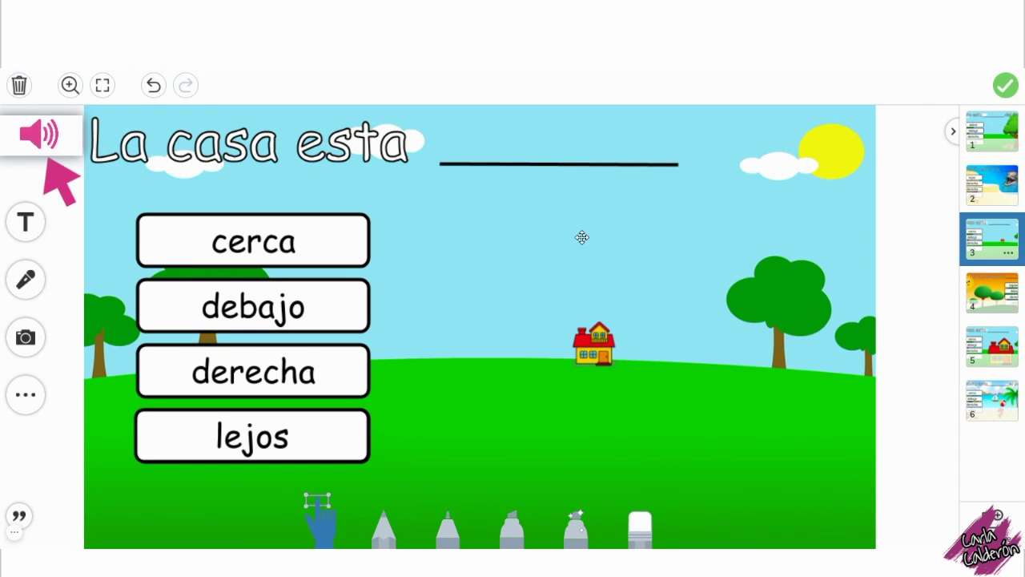
{"action": "left_click", "coordinate": [747, 188]}
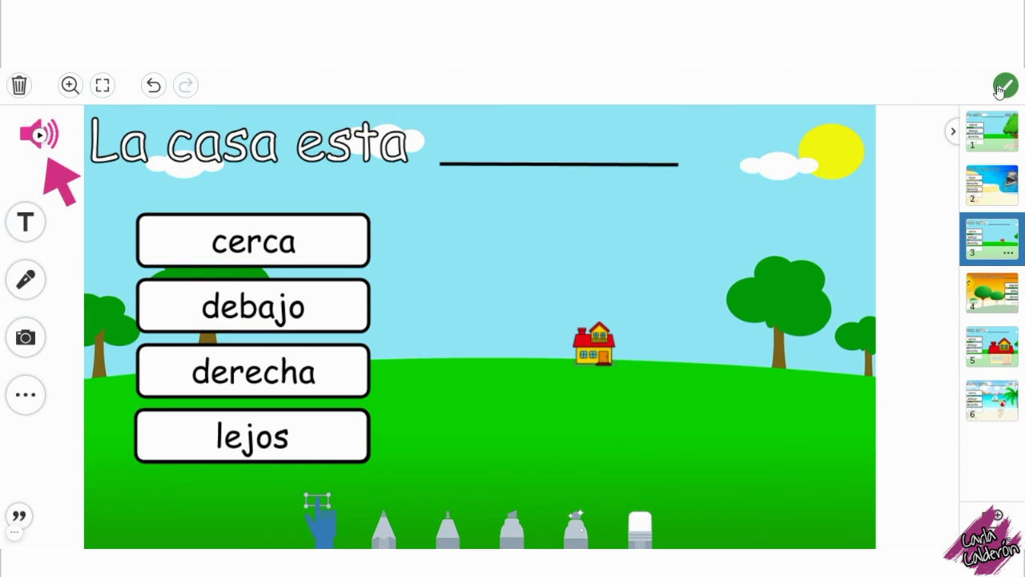
Step: Save the template slides and choose to upload a file as multimedia instructions
{"action": "left_click", "coordinate": [1005, 85]}
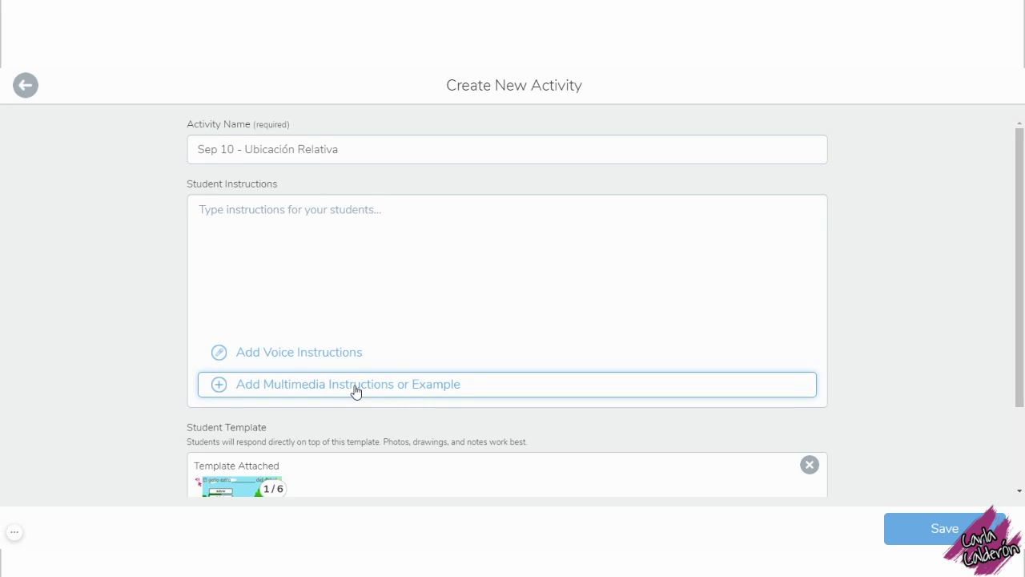
{"action": "left_click", "coordinate": [357, 391]}
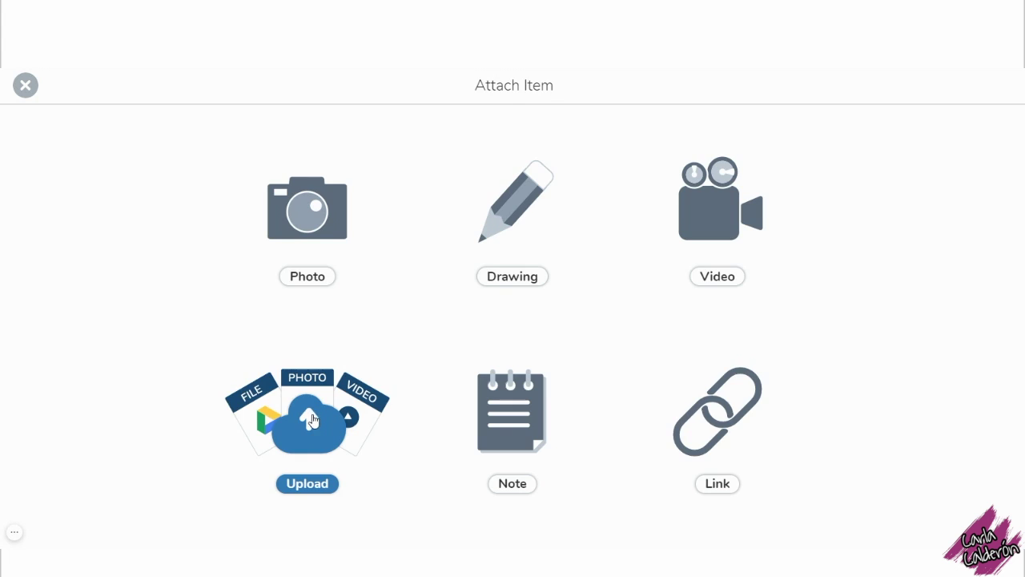
{"action": "left_click", "coordinate": [314, 419]}
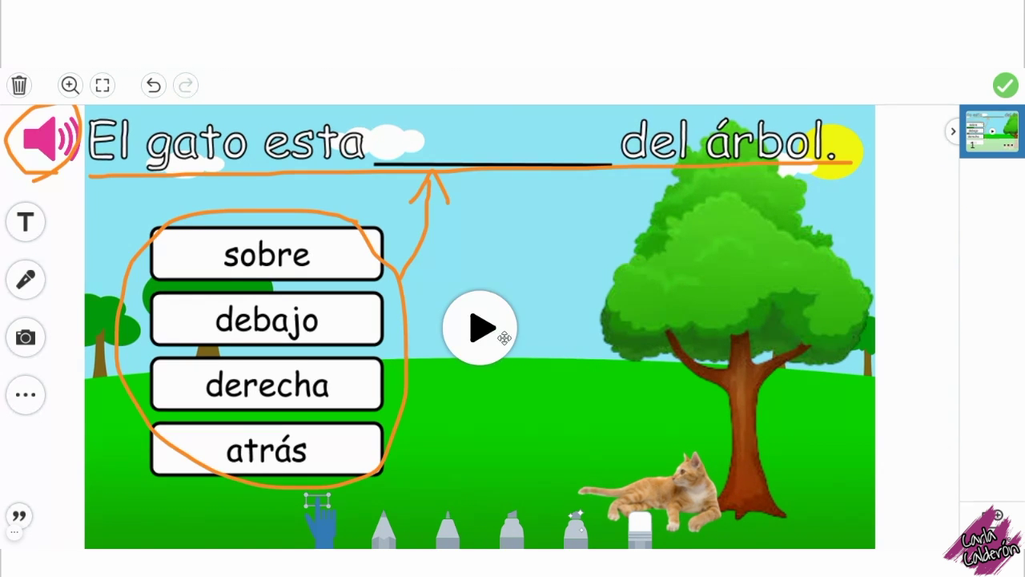
Step: Play the uploaded annotated example video and attach it to the activity
{"action": "left_click", "coordinate": [484, 333]}
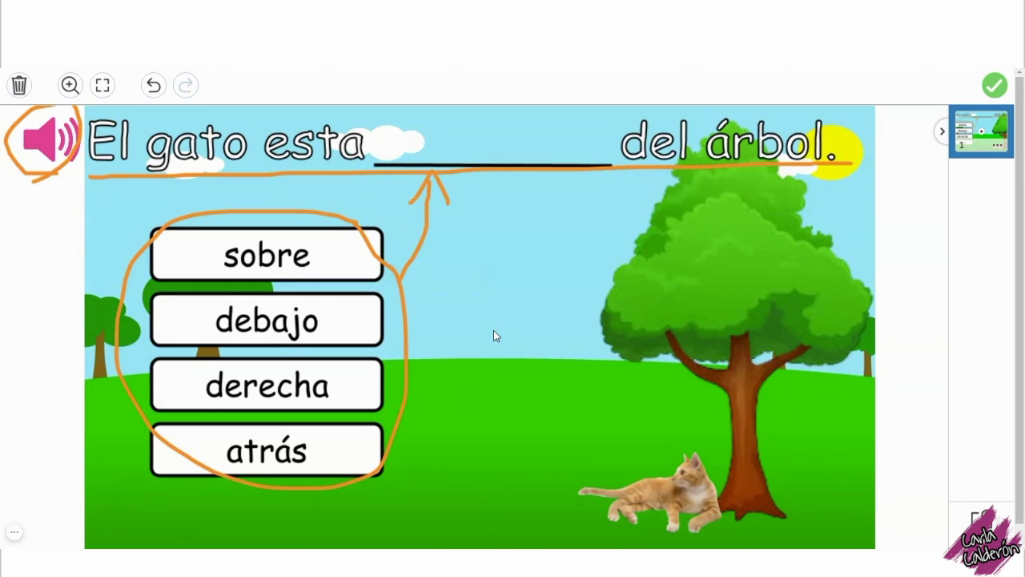
{"action": "left_click", "coordinate": [1001, 87]}
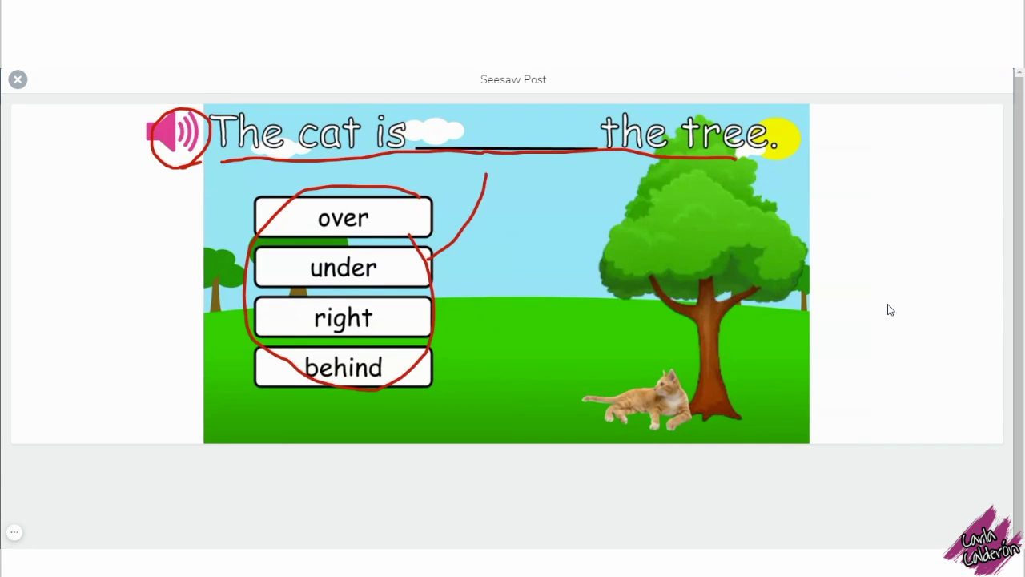
Step: Close the post viewer with Escape to return to My Library
{"action": "key", "text": "Escape"}
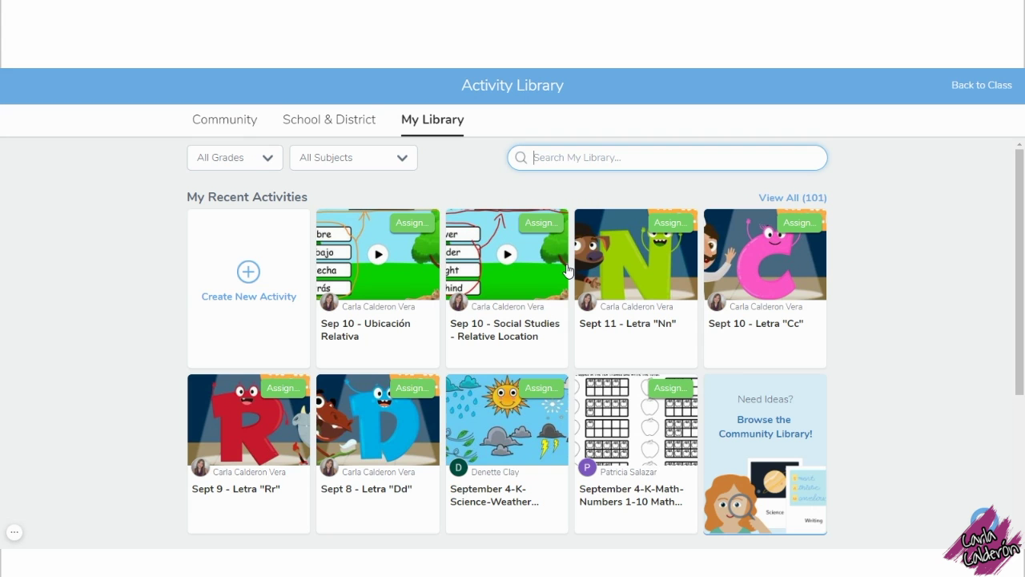